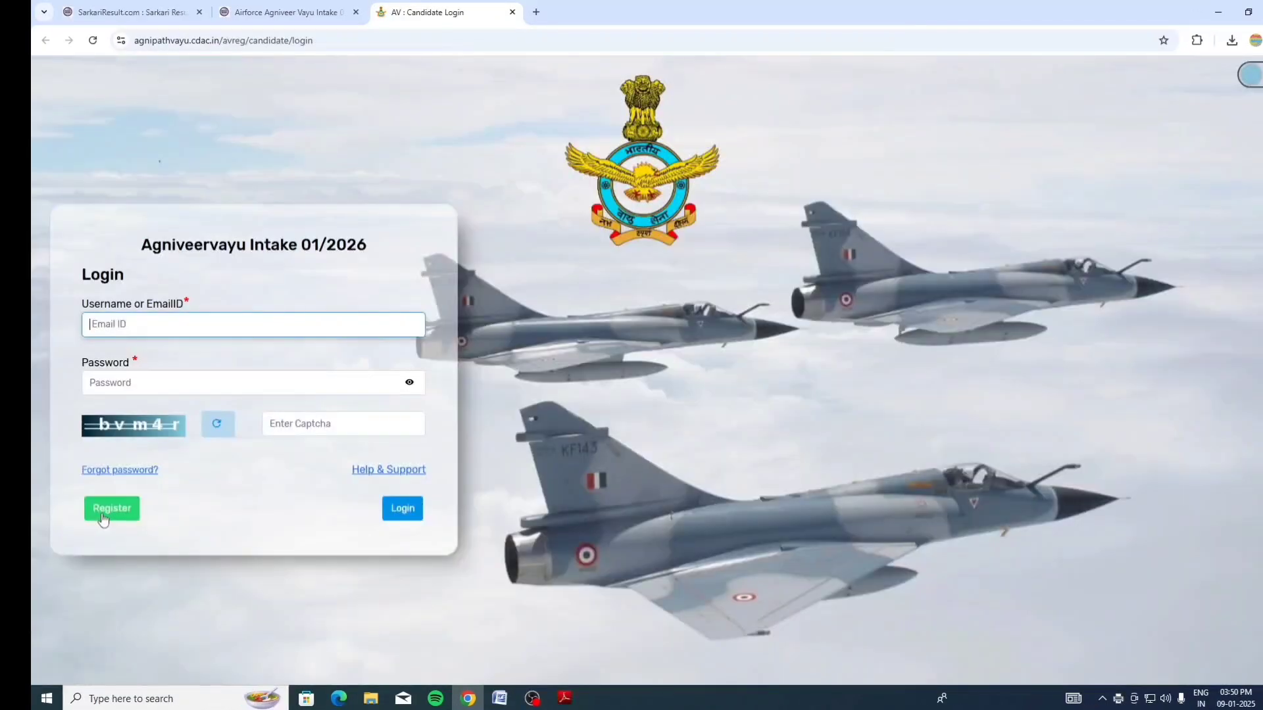
Open Candidate Login registration for Intake 01/2026 and choose to create a new DigiLocker account
{"action": "left_click", "coordinate": [102, 513]}
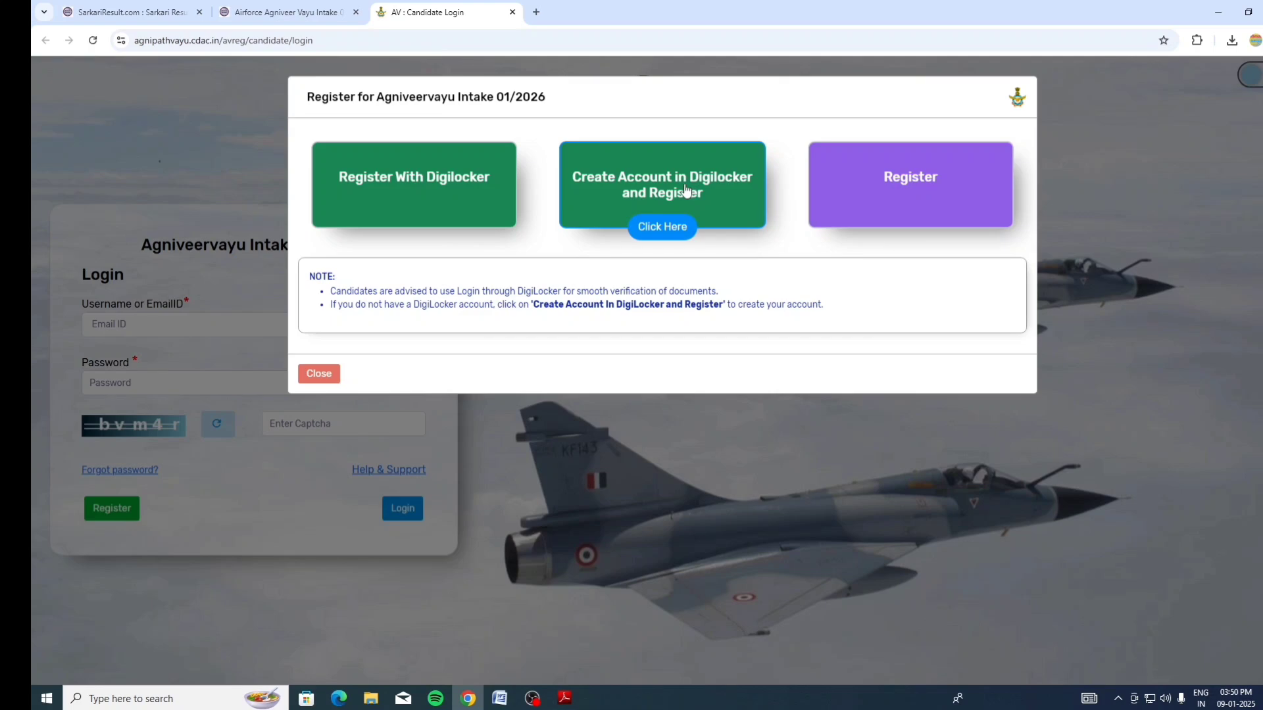
{"action": "left_click", "coordinate": [674, 225]}
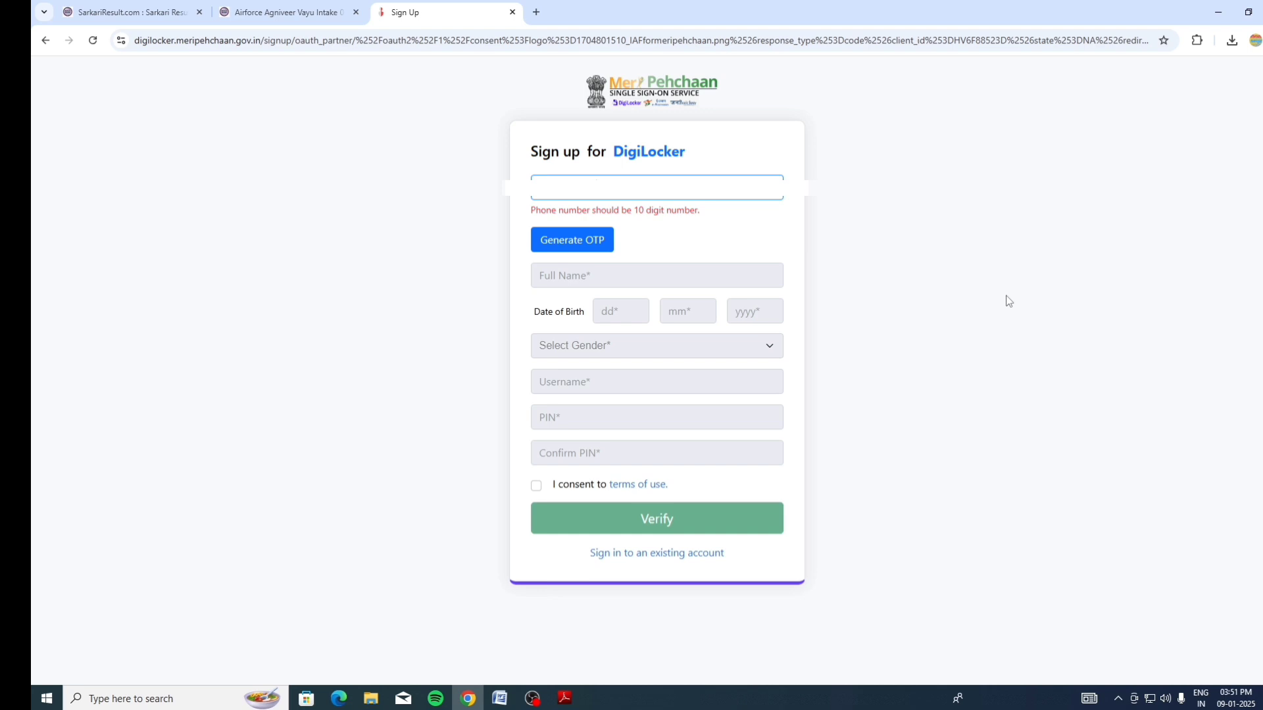
Sign in to DigiLocker with a mobile OTP and allow consent for IAF Agniveer Registration
{"action": "left_click", "coordinate": [600, 227]}
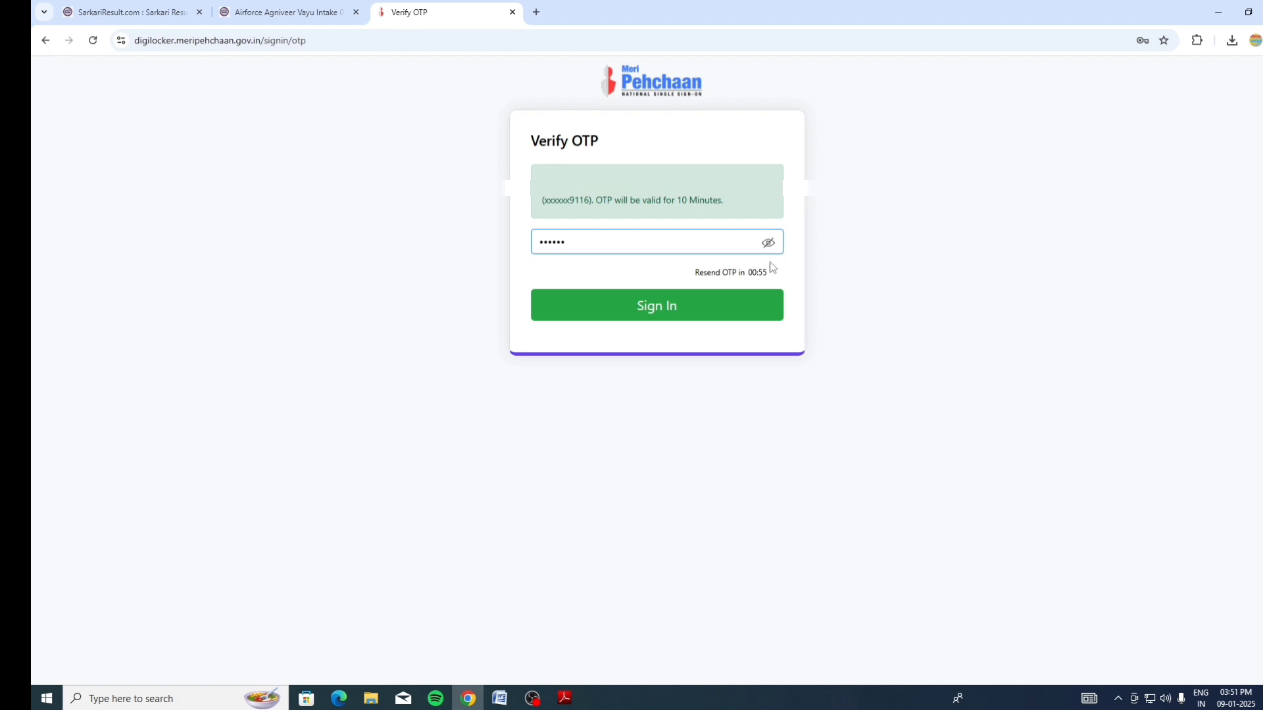
{"action": "left_click", "coordinate": [660, 302]}
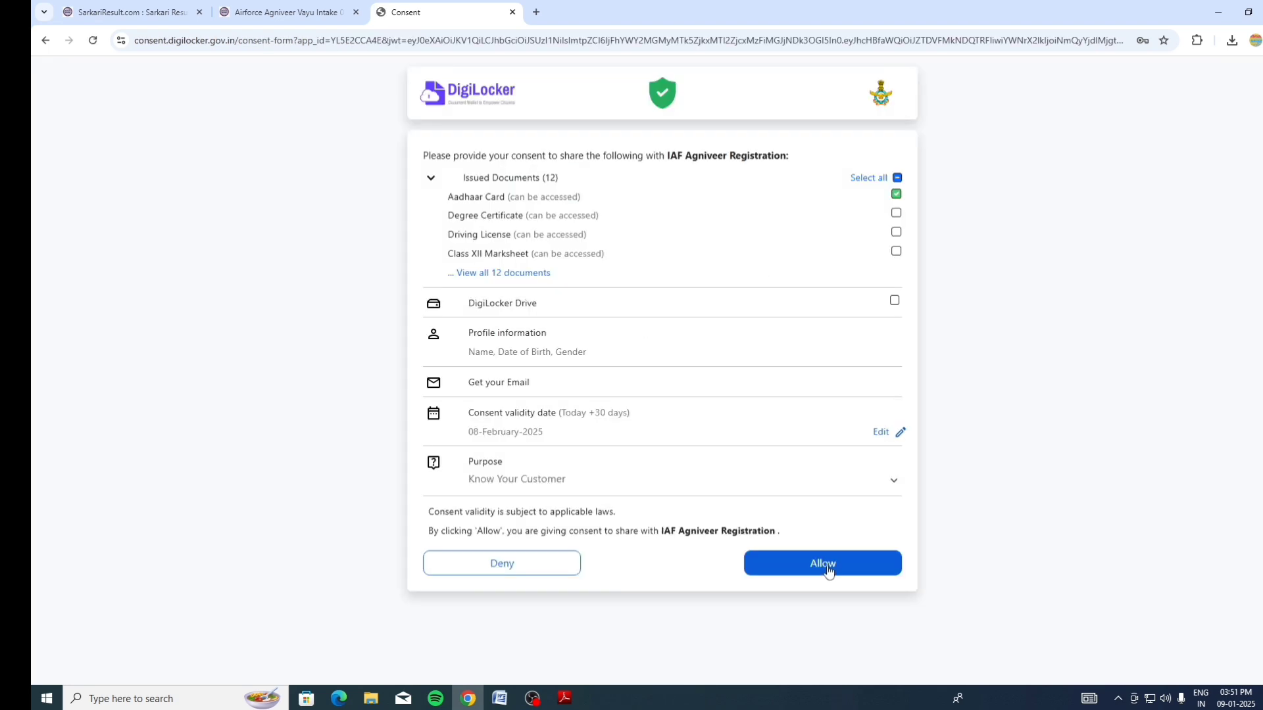
{"action": "left_click", "coordinate": [827, 567]}
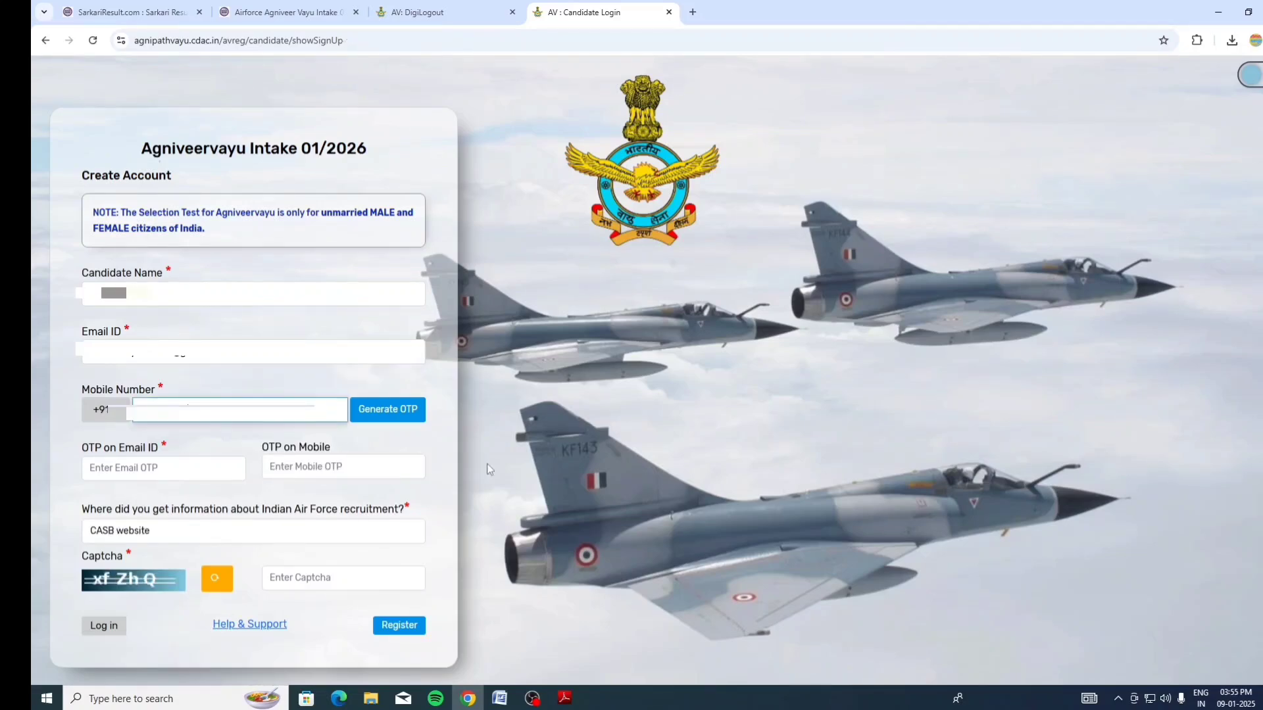
Request the e-mail and mobile OTPs, enter the captcha, and register the candidate account
{"action": "left_click", "coordinate": [390, 402]}
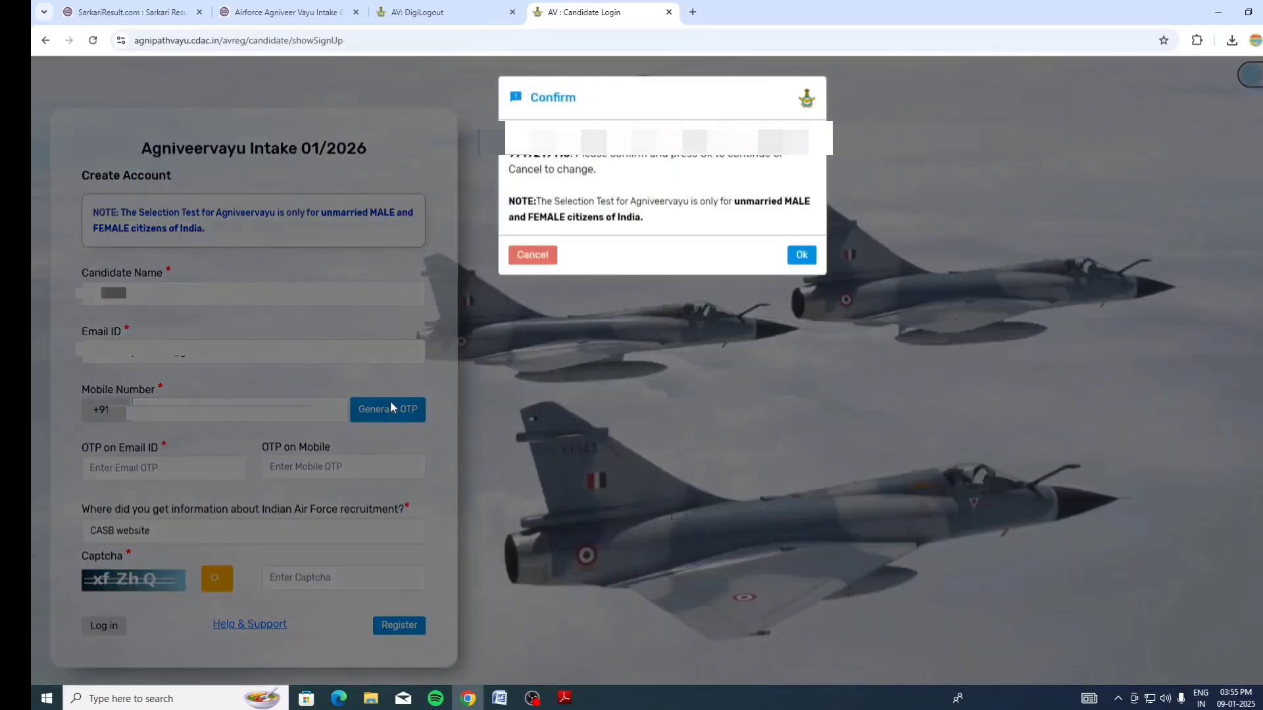
{"action": "left_click", "coordinate": [802, 255]}
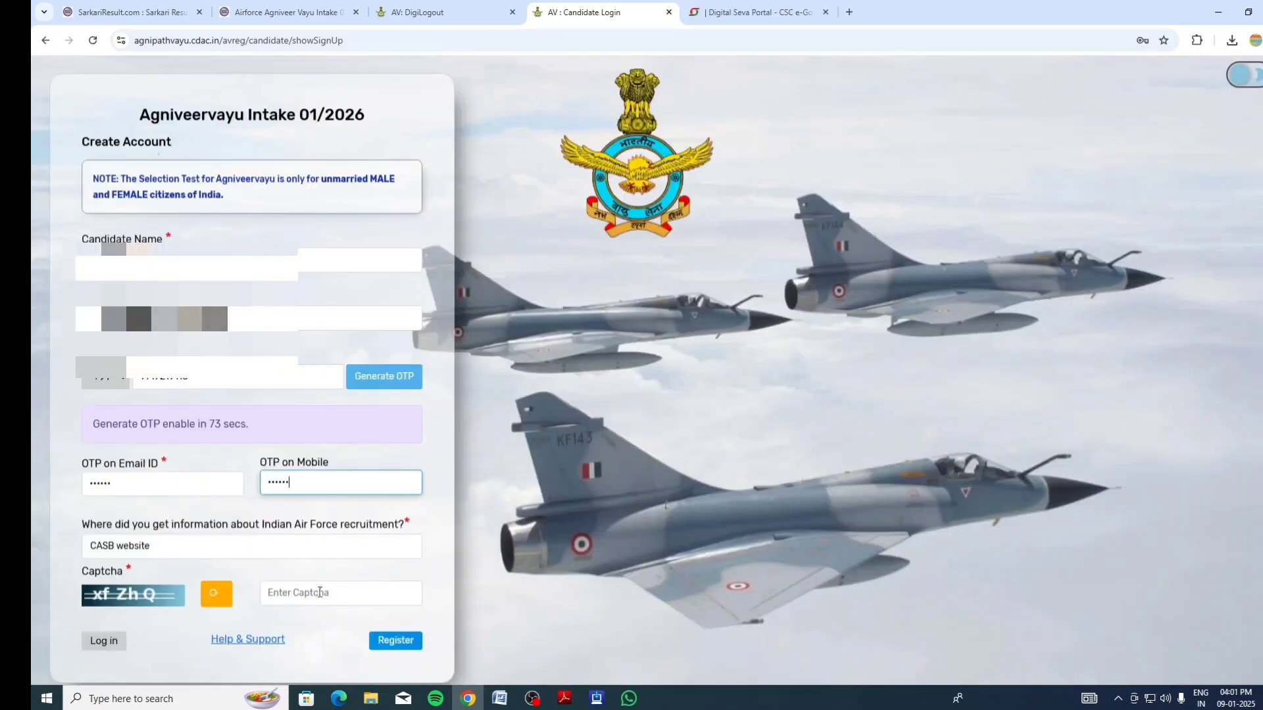
{"action": "left_click", "coordinate": [320, 592]}
{"action": "type", "text": "xfZh"}
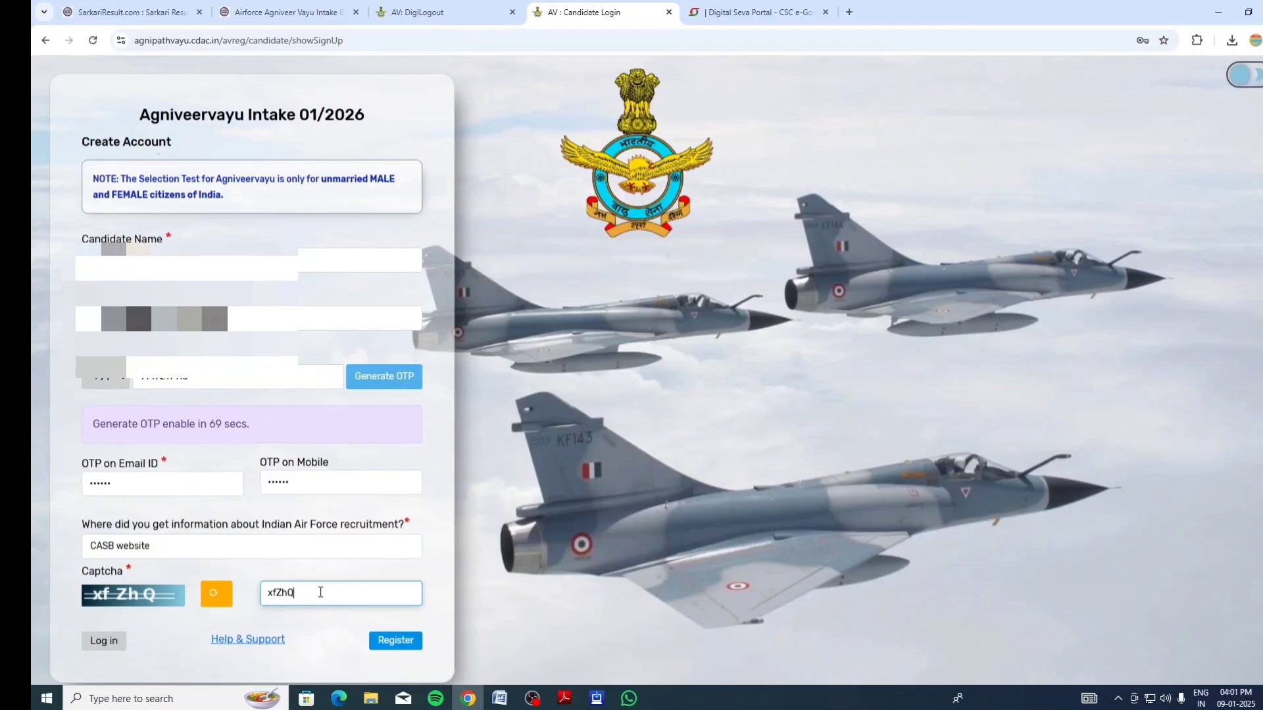
{"action": "type", "text": "Q"}
{"action": "left_click", "coordinate": [390, 642]}
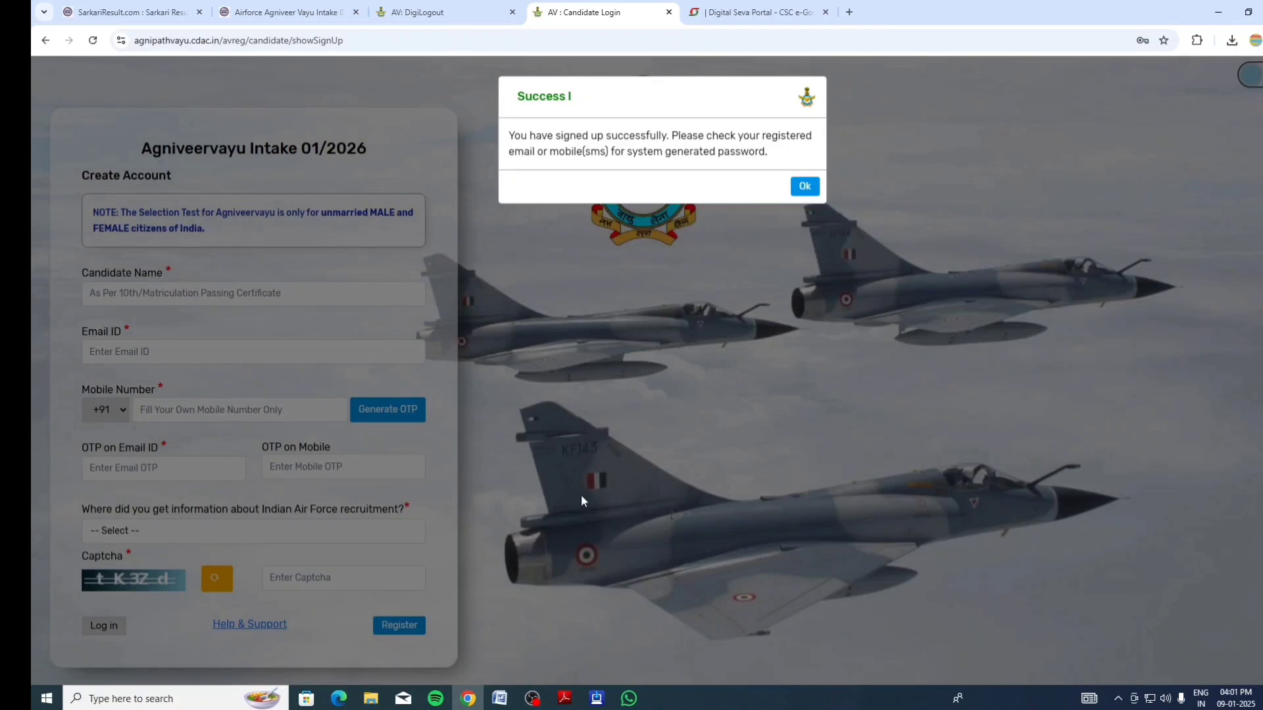
{"action": "left_click", "coordinate": [804, 187]}
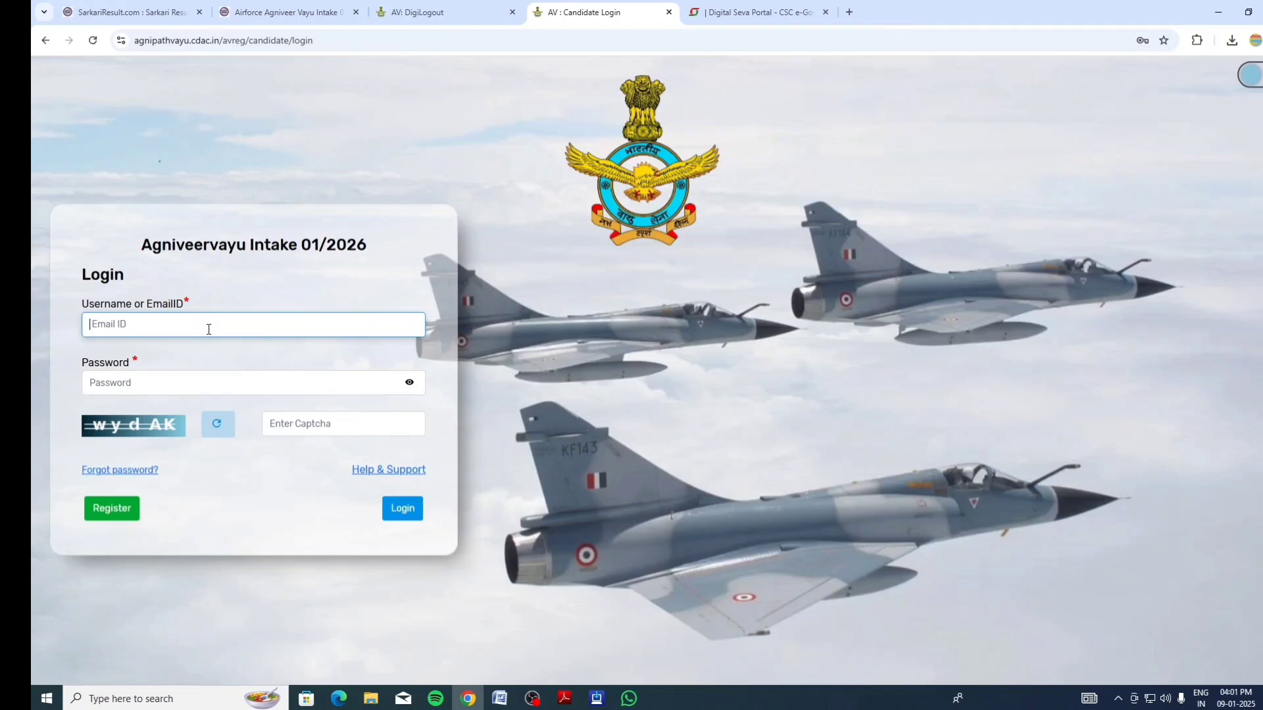
Log in with the username, password and captcha, then reset to a new password
{"action": "left_click", "coordinate": [209, 329]}
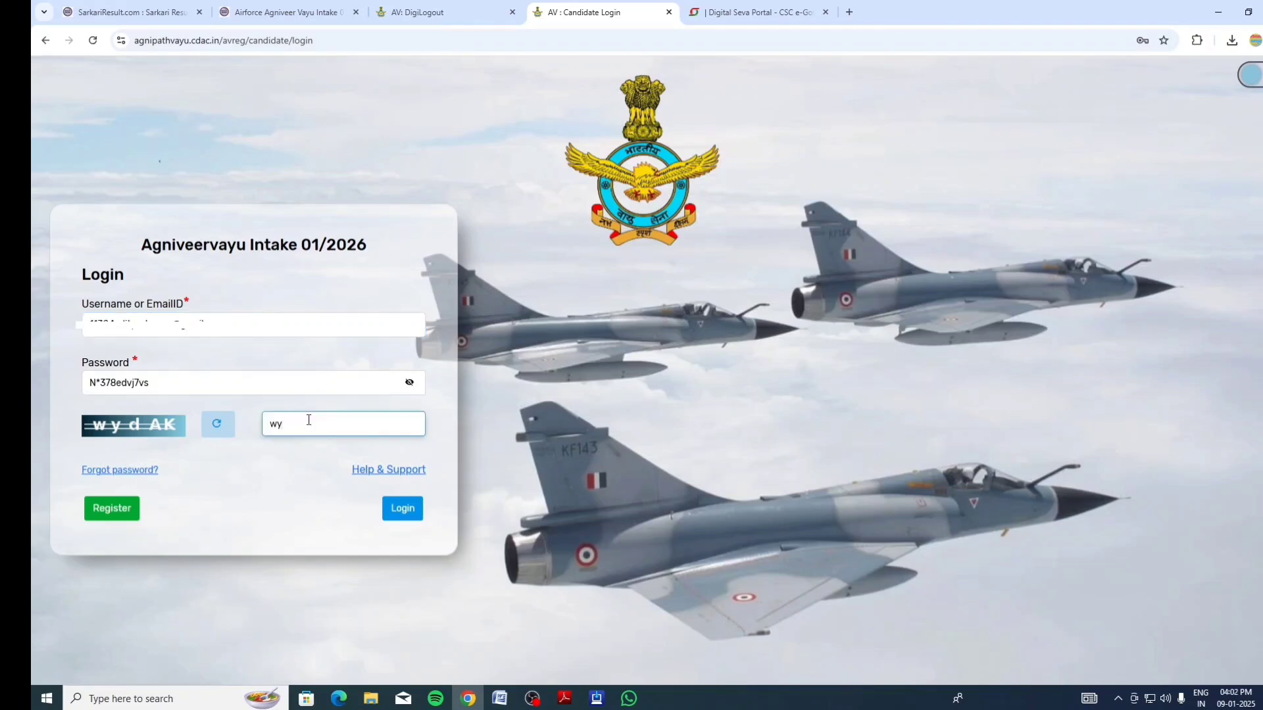
{"action": "type", "text": "dAK"}
{"action": "left_click", "coordinate": [404, 509]}
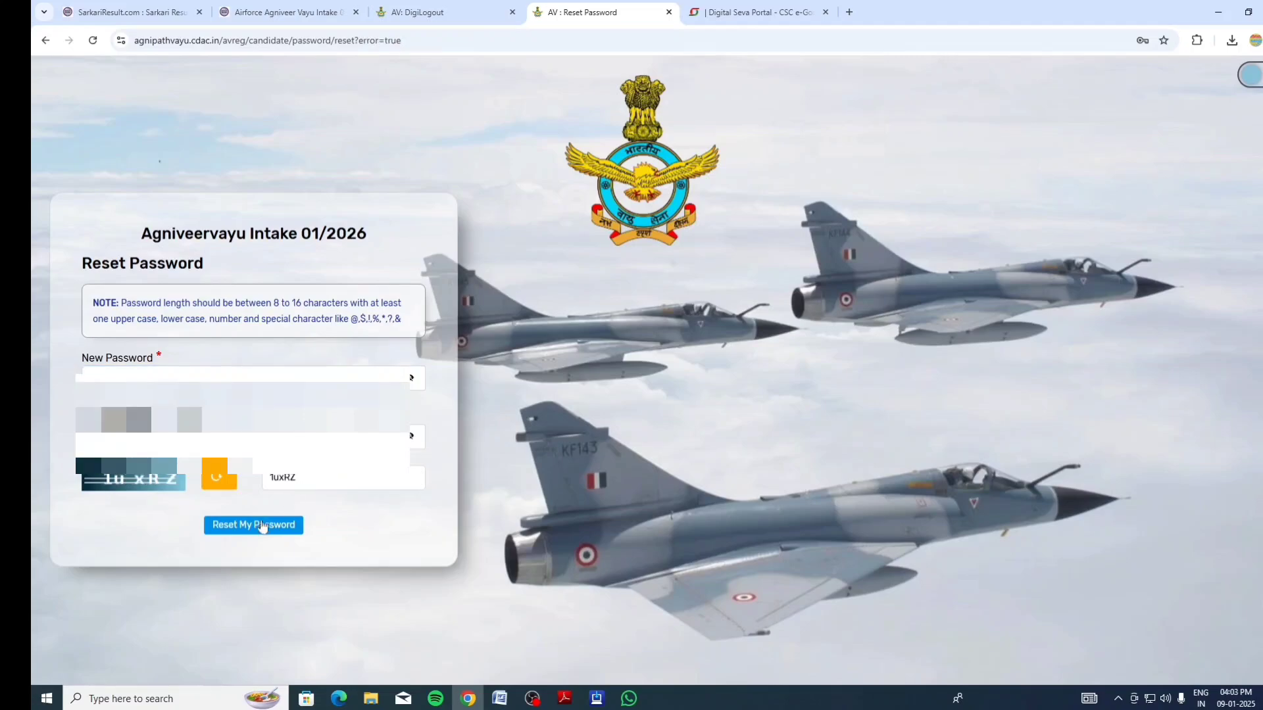
{"action": "left_click", "coordinate": [255, 526]}
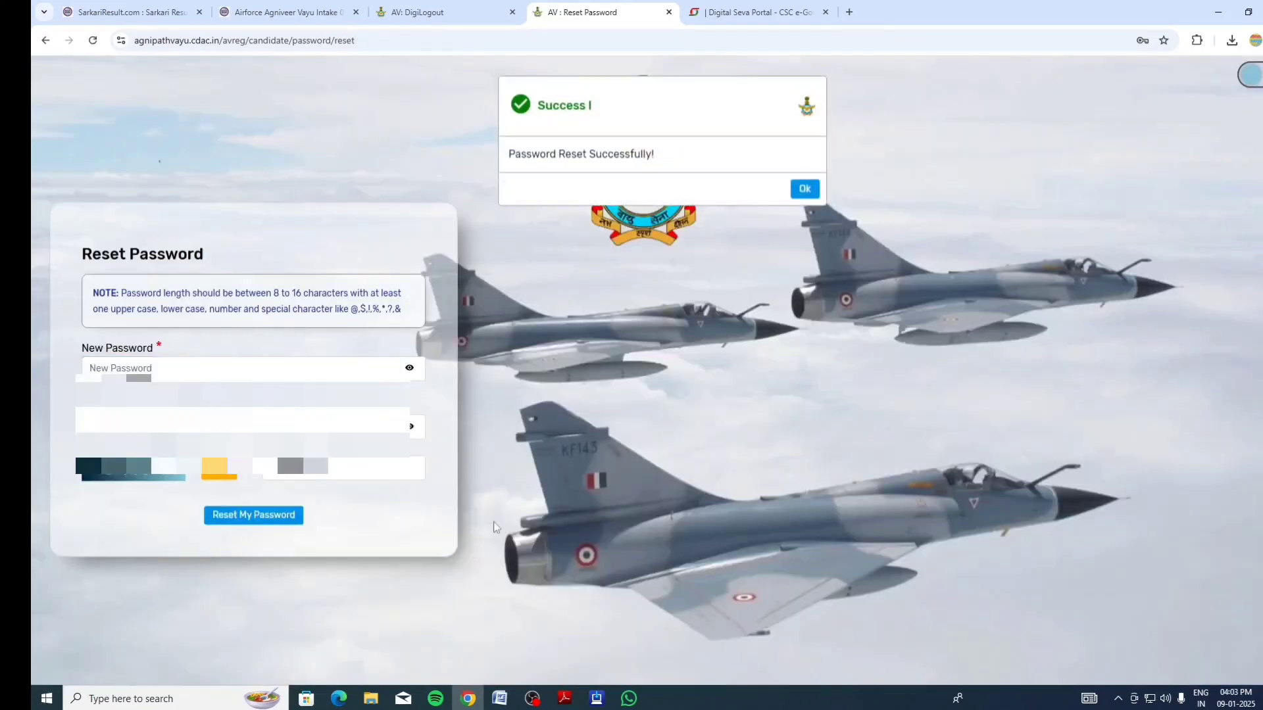
{"action": "left_click", "coordinate": [803, 189]}
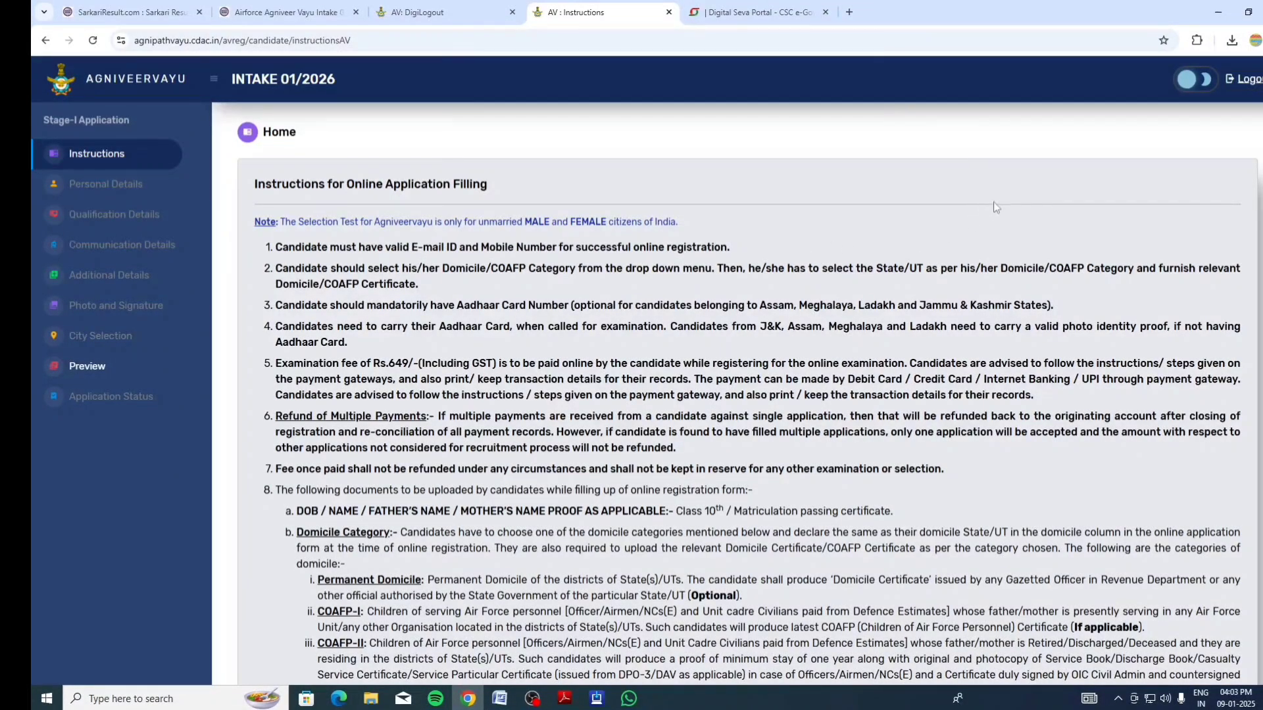
Agree that the entered registration data is final, accept the declarations, and continue to registration
{"action": "scroll", "coordinate": [1190, 242], "scroll_direction": "down", "scroll_amount": 1}
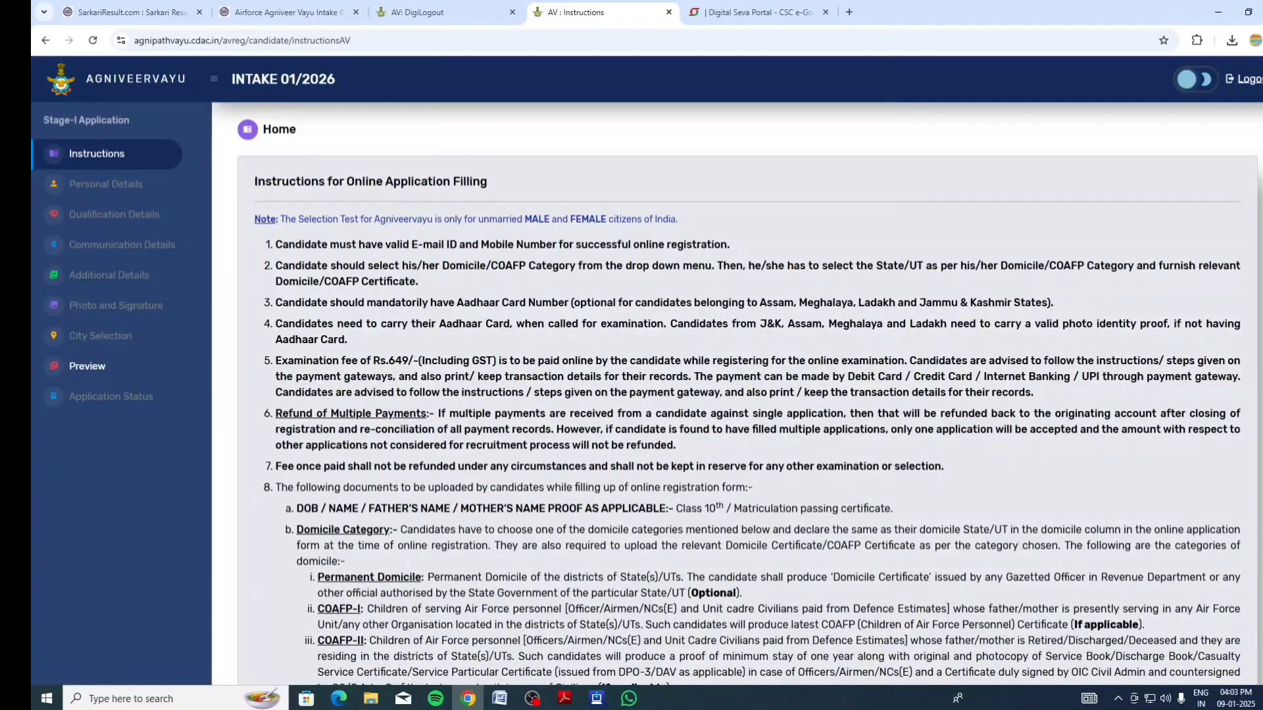
{"action": "scroll", "coordinate": [737, 395], "scroll_direction": "down", "scroll_amount": 6}
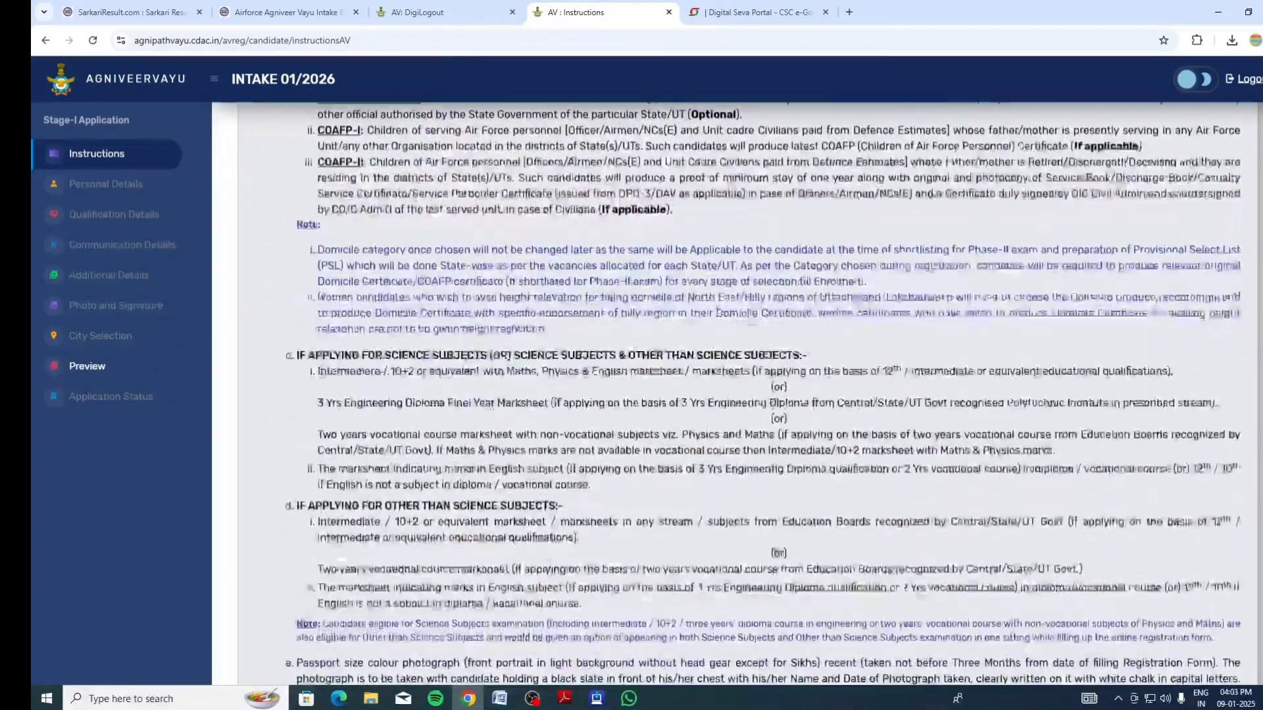
{"action": "scroll", "coordinate": [262, 597], "scroll_direction": "down", "scroll_amount": 3}
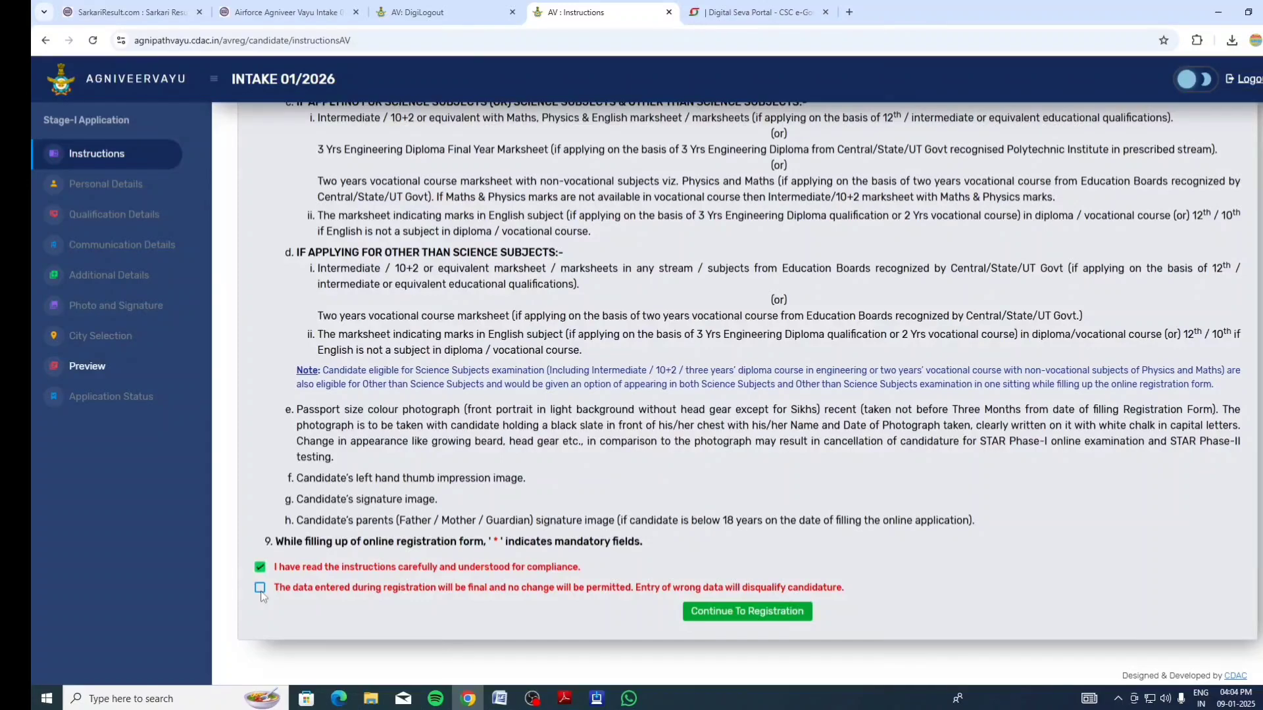
{"action": "left_click", "coordinate": [260, 591]}
{"action": "left_click", "coordinate": [775, 620]}
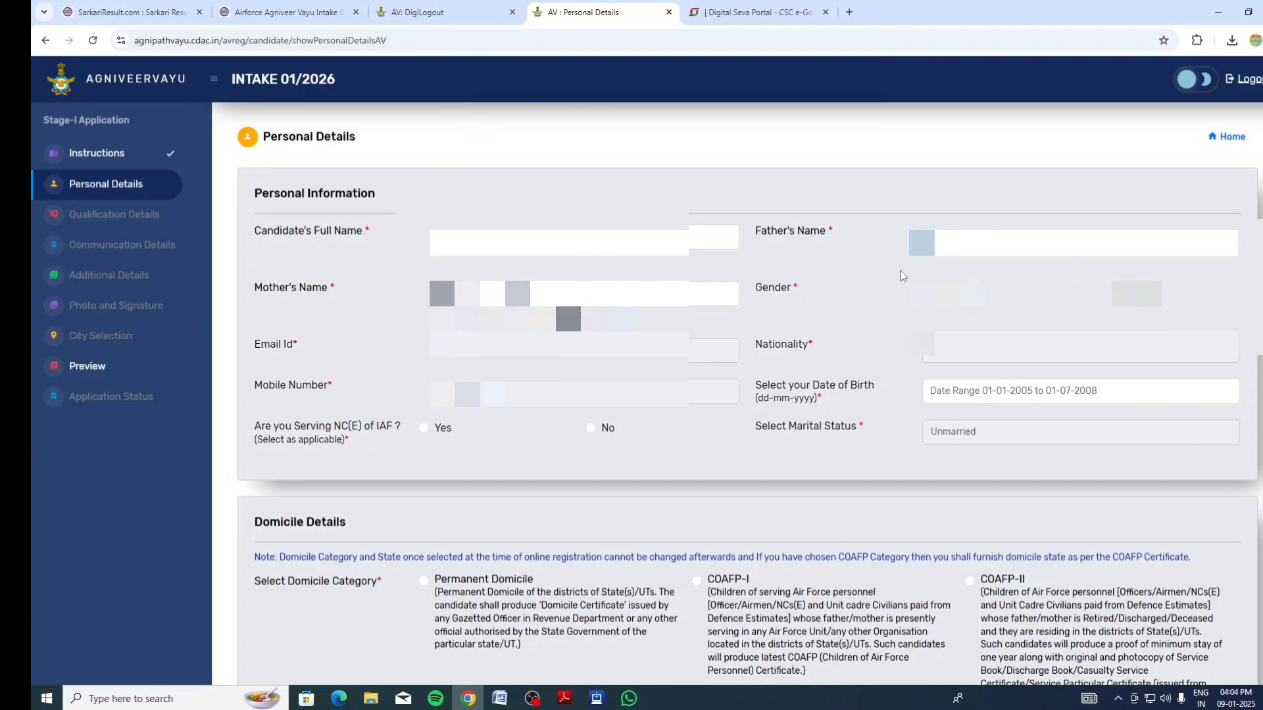
Set the candidate's gender to Male in the Personal Details form
{"action": "key", "text": "Tab"}
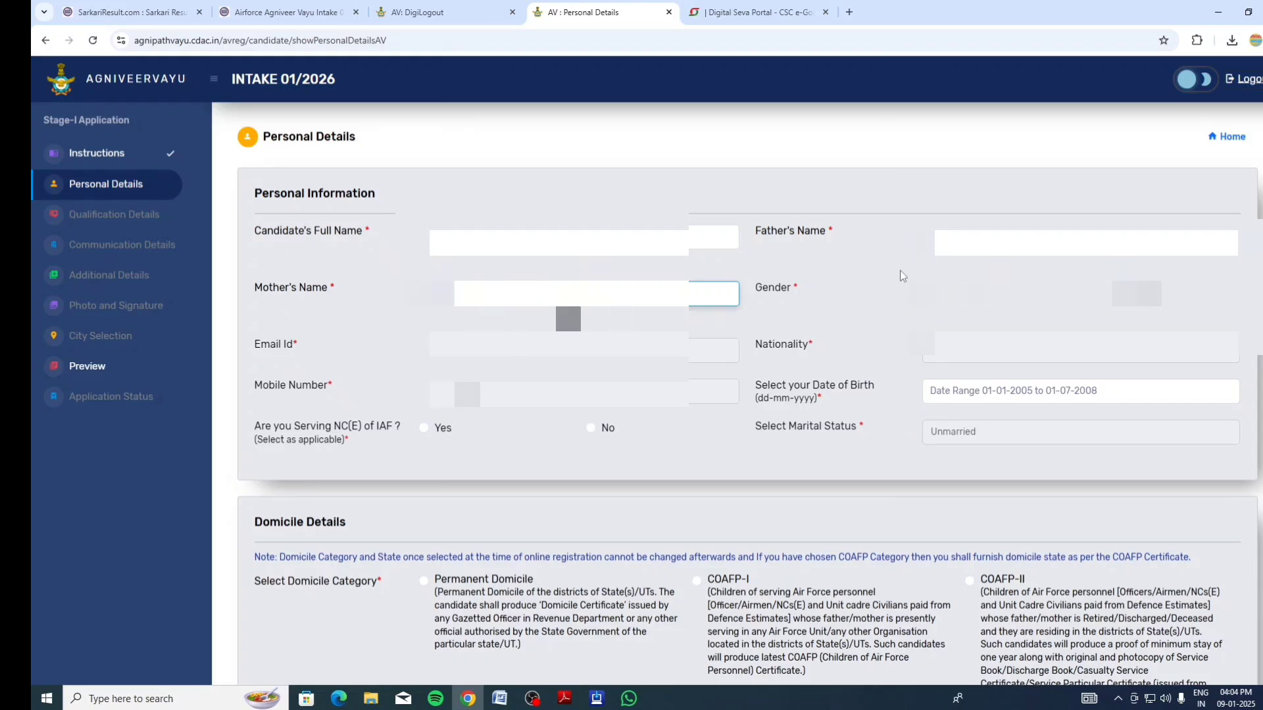
{"action": "left_click", "coordinate": [922, 294]}
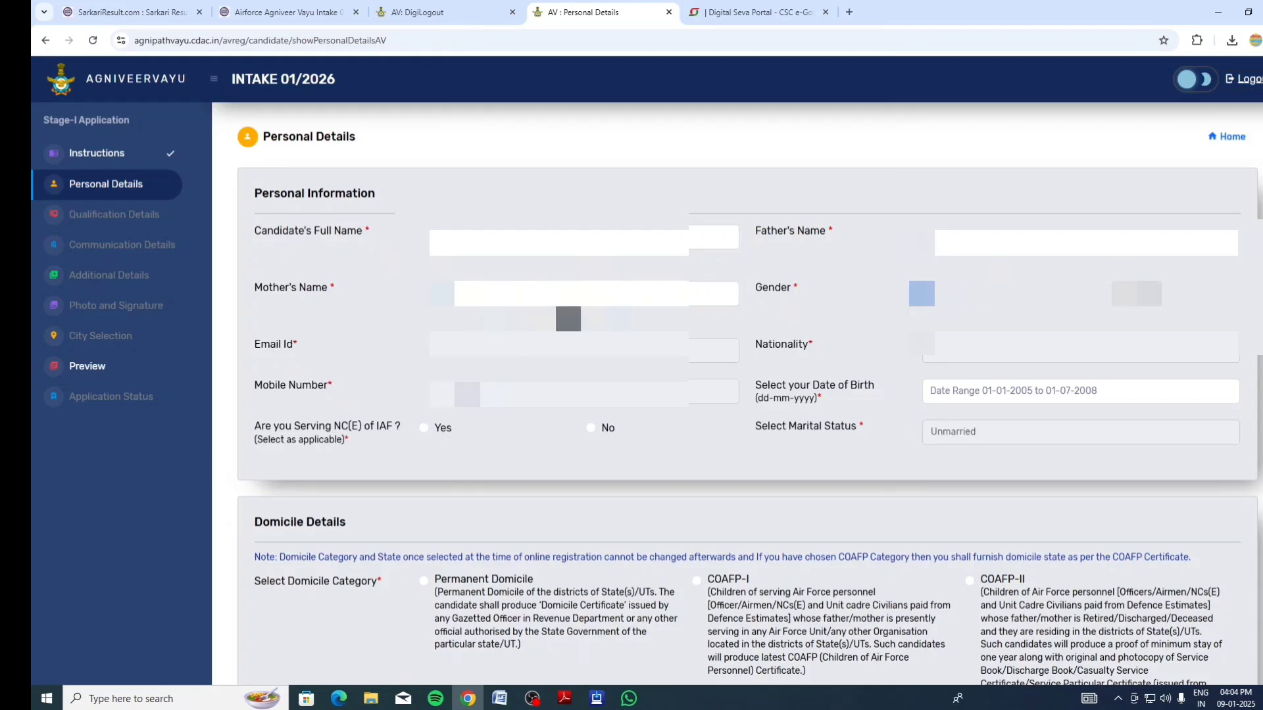
{"action": "left_click", "coordinate": [793, 201]}
Pick 01-04-2006 as the date of birth and answer No to serving NC(E) of IAF
{"action": "left_click", "coordinate": [1018, 393]}
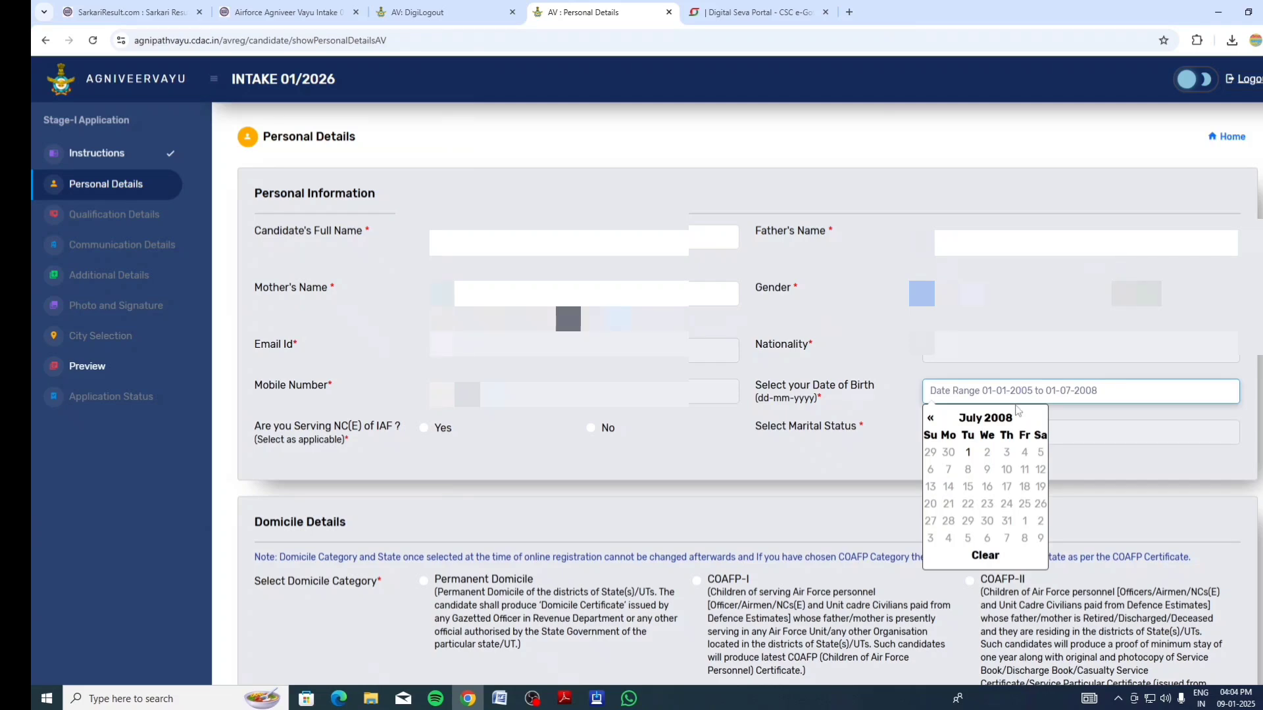
{"action": "left_click", "coordinate": [989, 419]}
{"action": "left_click", "coordinate": [988, 419]}
{"action": "left_click", "coordinate": [930, 418]}
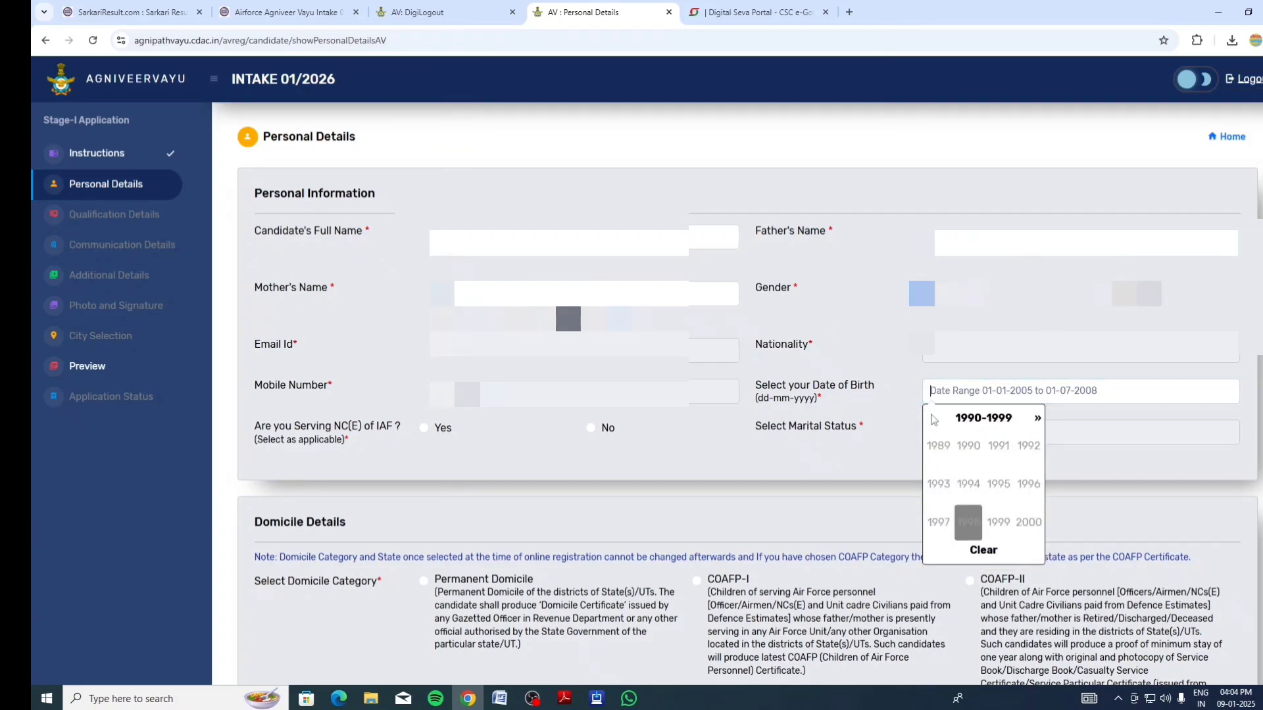
{"action": "left_click", "coordinate": [1033, 418]}
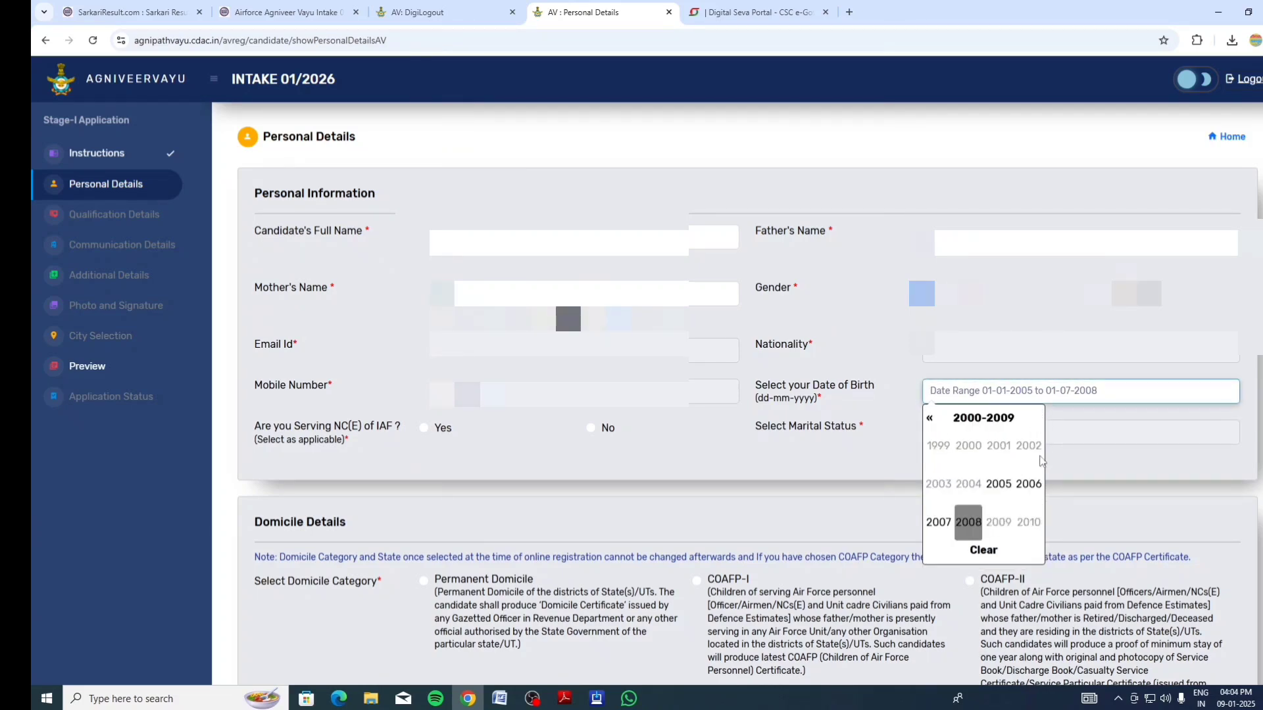
{"action": "left_click", "coordinate": [1028, 483]}
{"action": "left_click", "coordinate": [591, 430]}
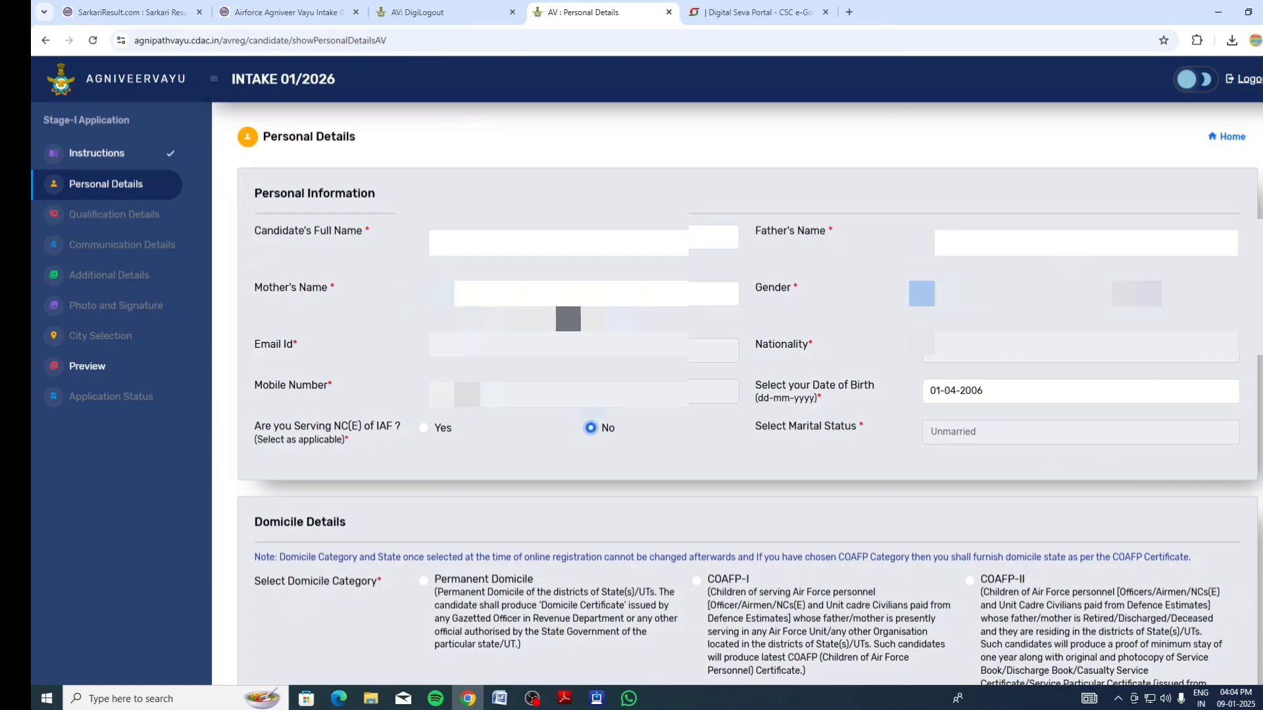
{"action": "scroll", "coordinate": [340, 384], "scroll_direction": "down", "scroll_amount": 4}
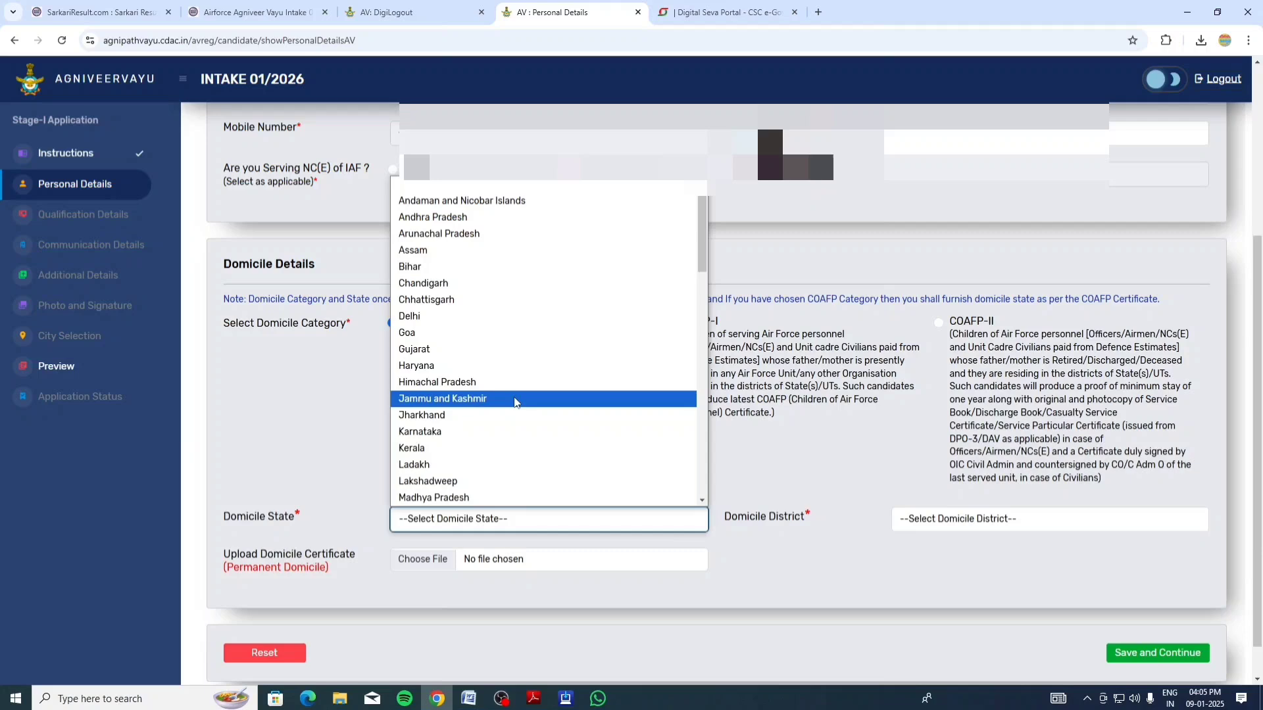
Set the domicile state to Uttar Pradesh and the domicile district to Hapur
{"action": "scroll", "coordinate": [506, 415], "scroll_direction": "down", "scroll_amount": 5}
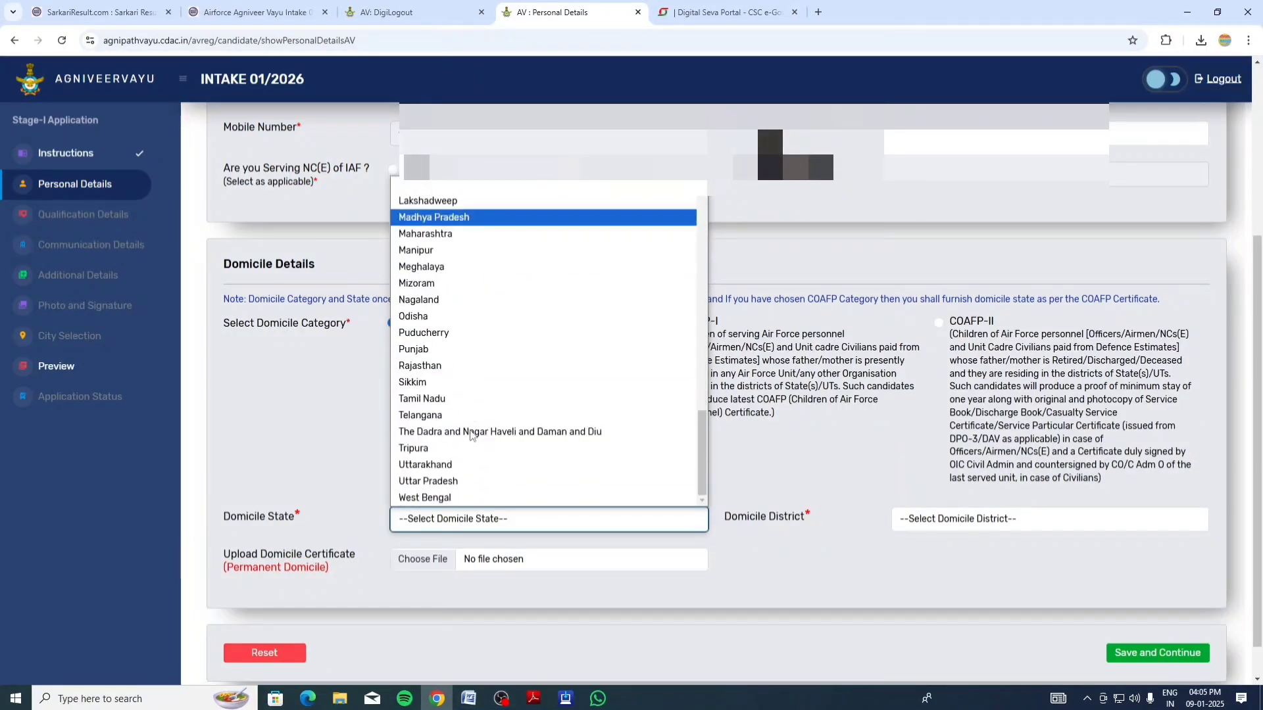
{"action": "left_click", "coordinate": [439, 482]}
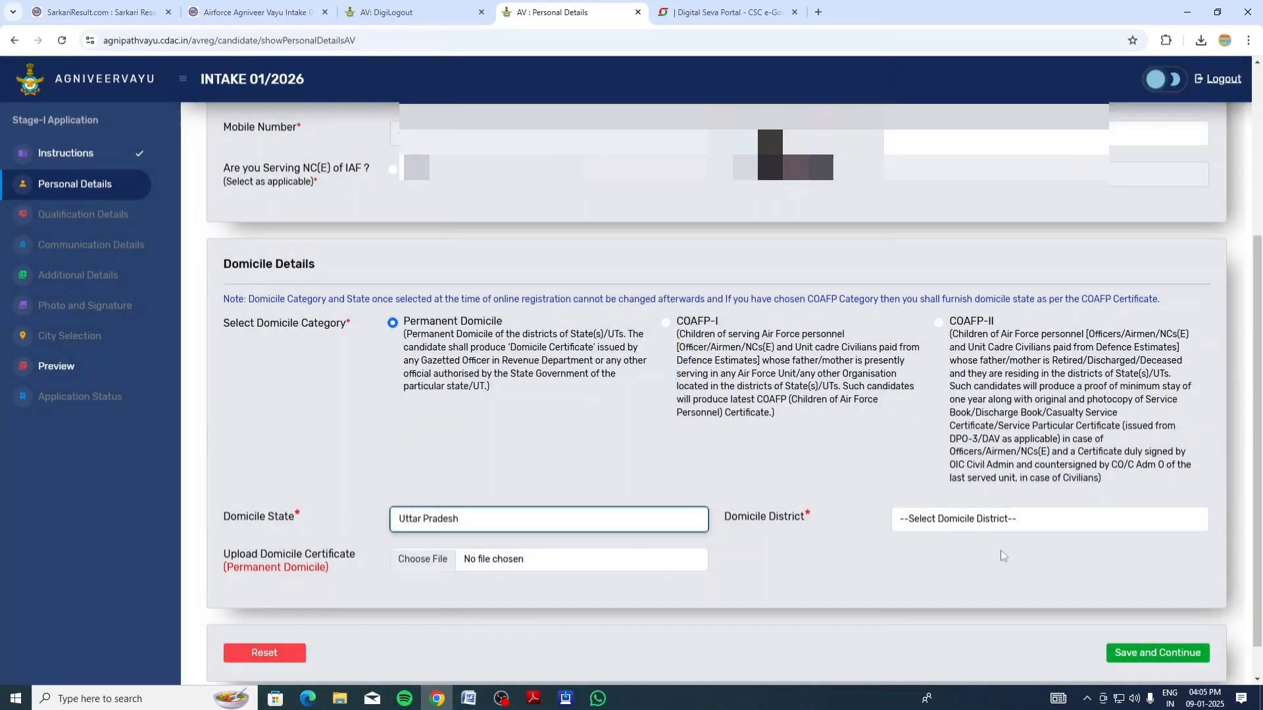
{"action": "left_click", "coordinate": [1003, 523]}
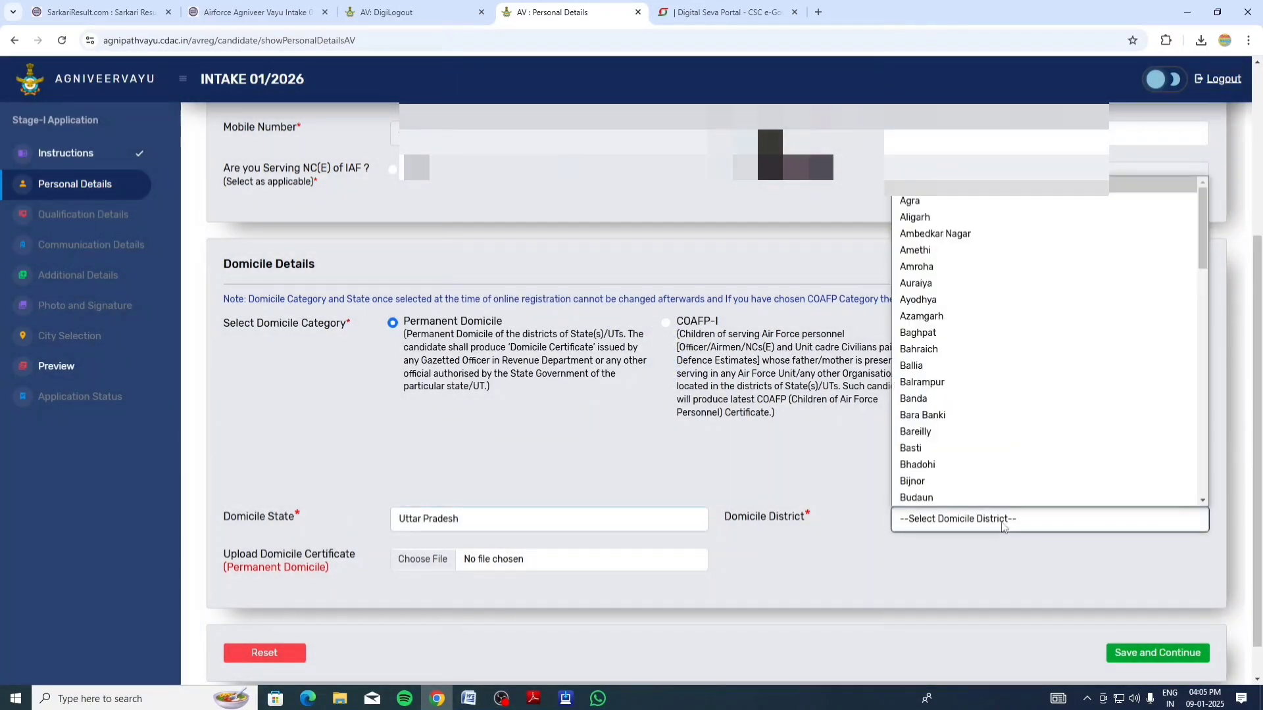
{"action": "key", "text": "h"}
{"action": "key", "text": "Down"}
{"action": "key", "text": "Return"}
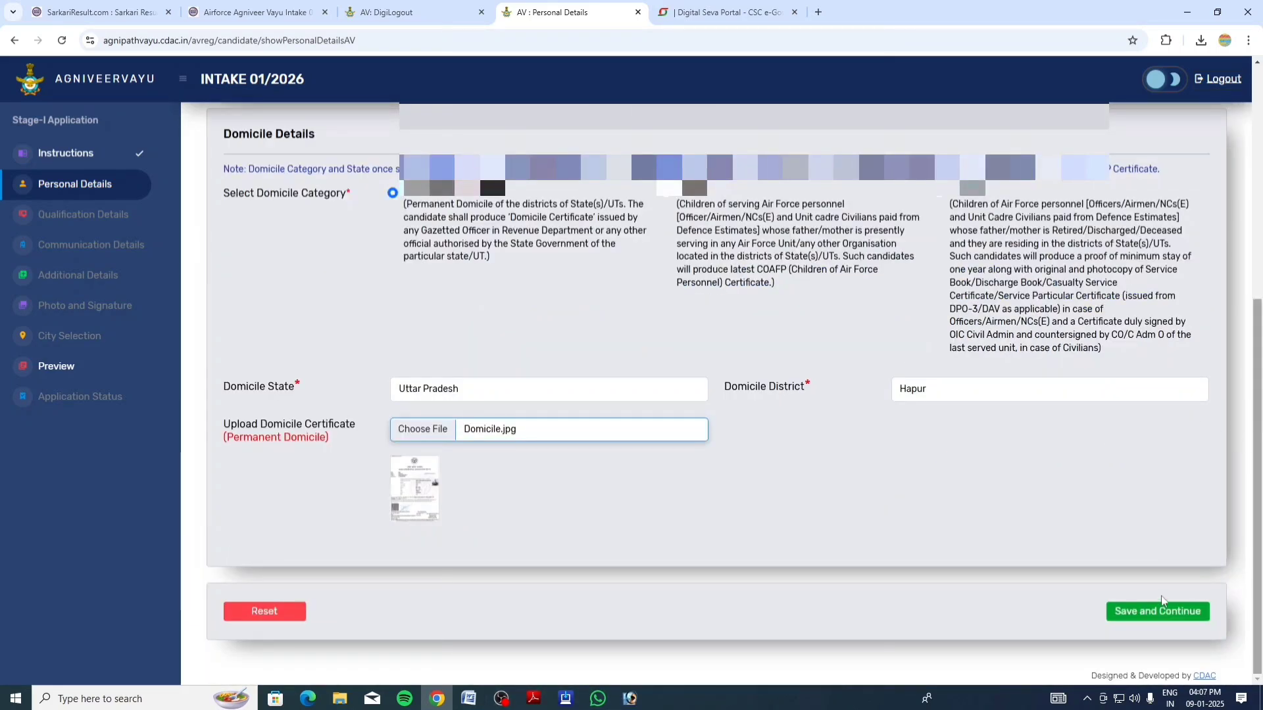
Save the personal details and confirm submission of the basic details
{"action": "left_click", "coordinate": [1144, 619]}
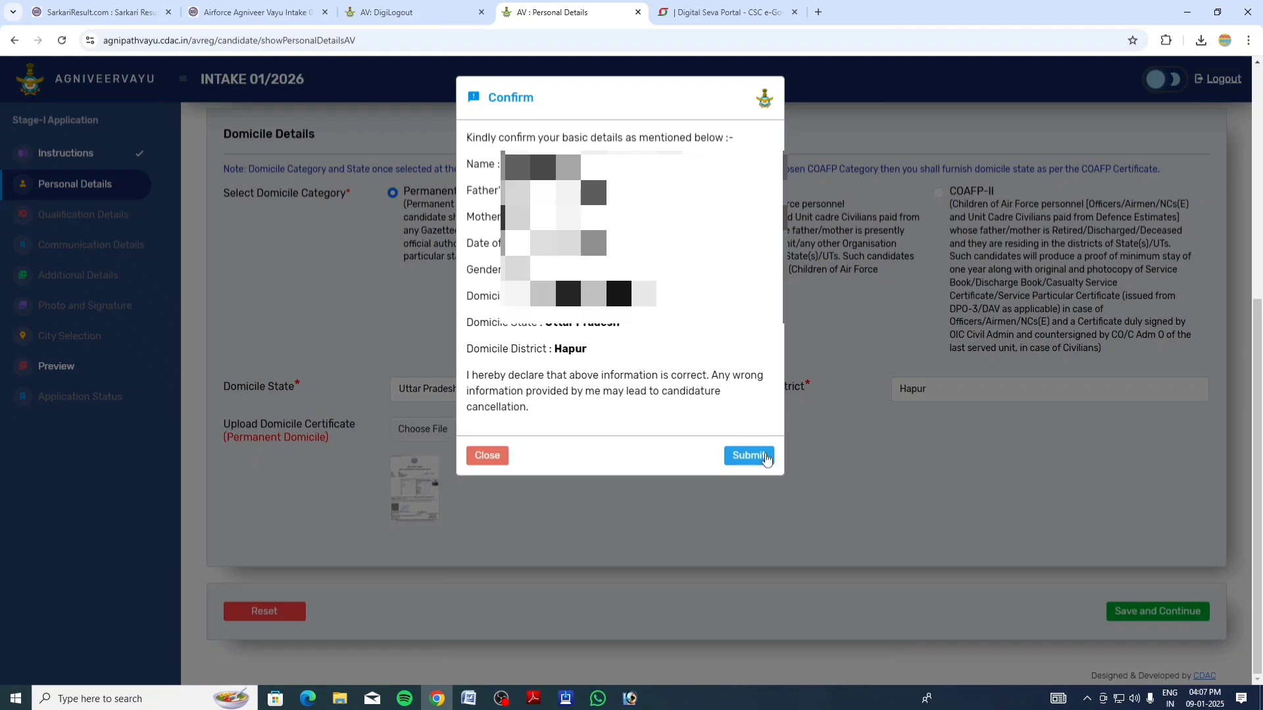
{"action": "left_click", "coordinate": [749, 458]}
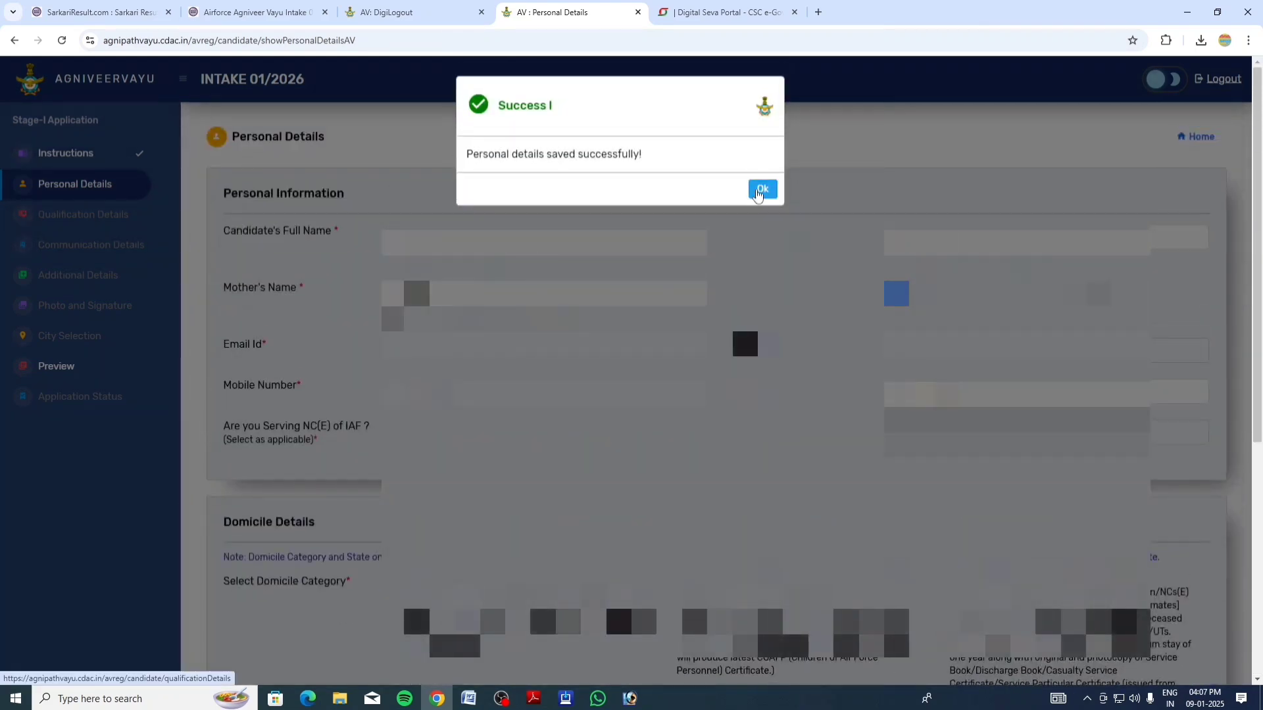
{"action": "left_click", "coordinate": [757, 189]}
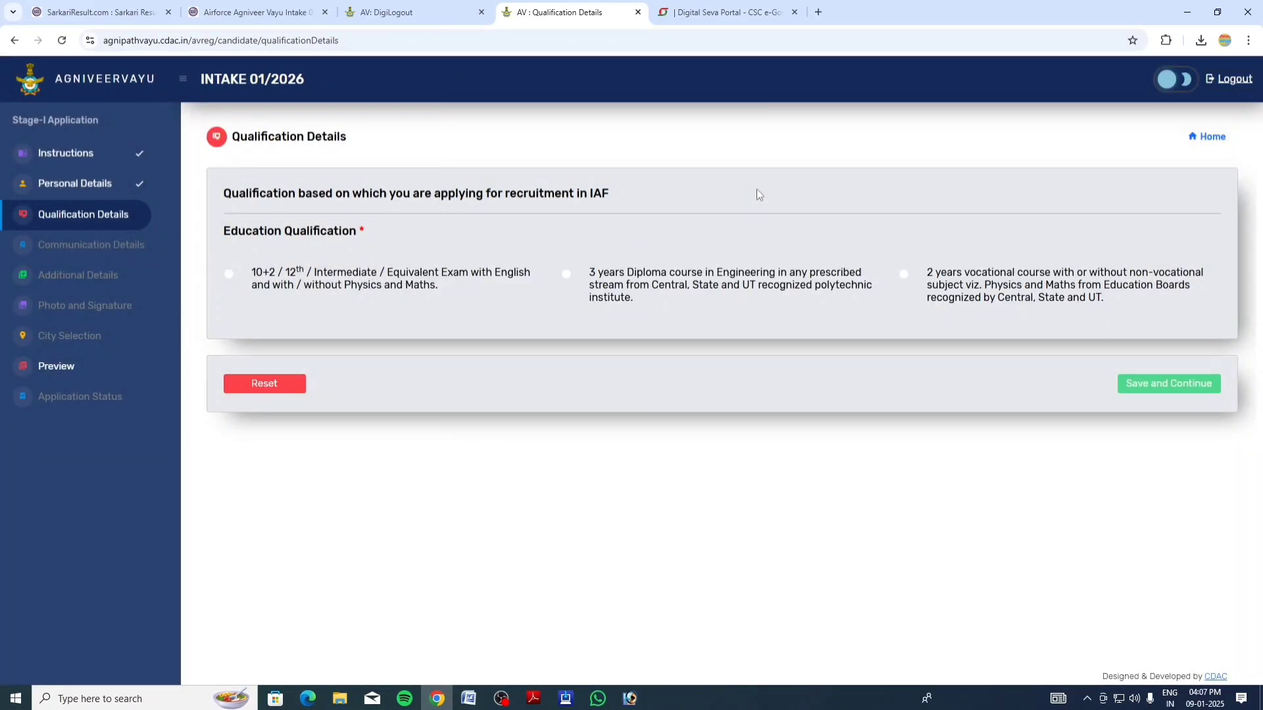
Select 10+2 qualification with Science stream, Other than Science Subjects category and CBSE board
{"action": "left_click", "coordinate": [228, 275]}
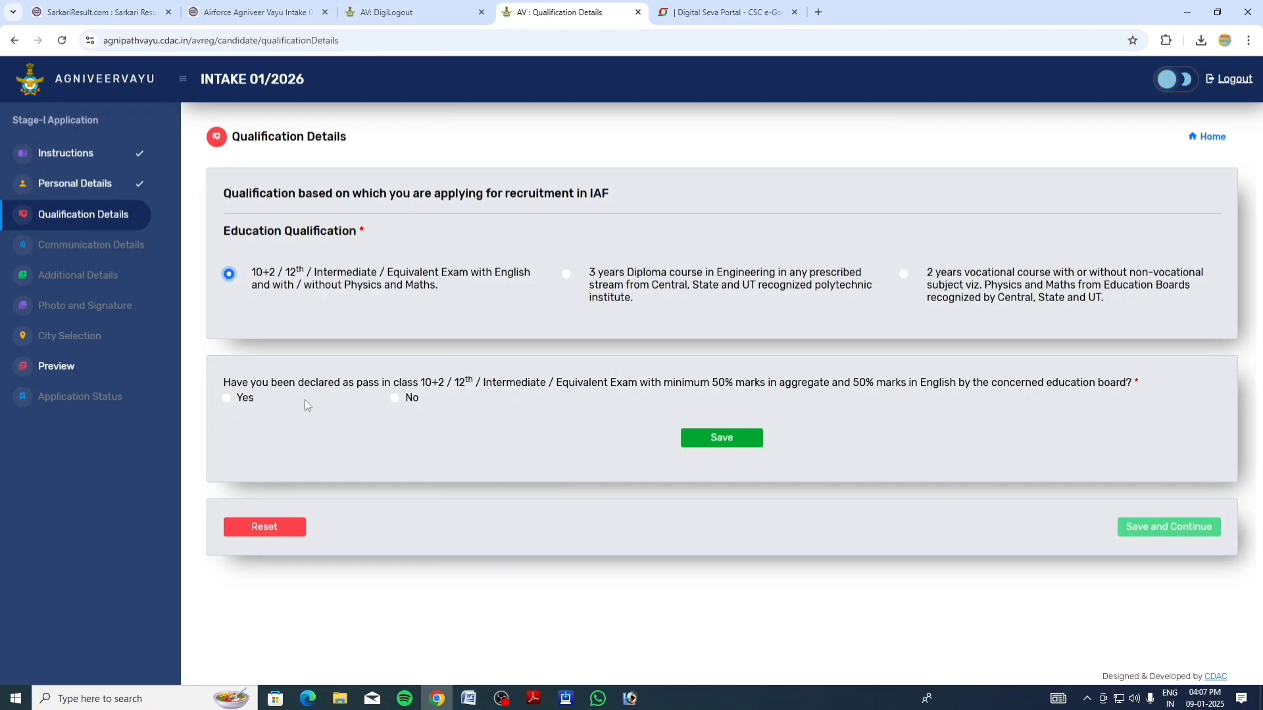
{"action": "left_click", "coordinate": [227, 398]}
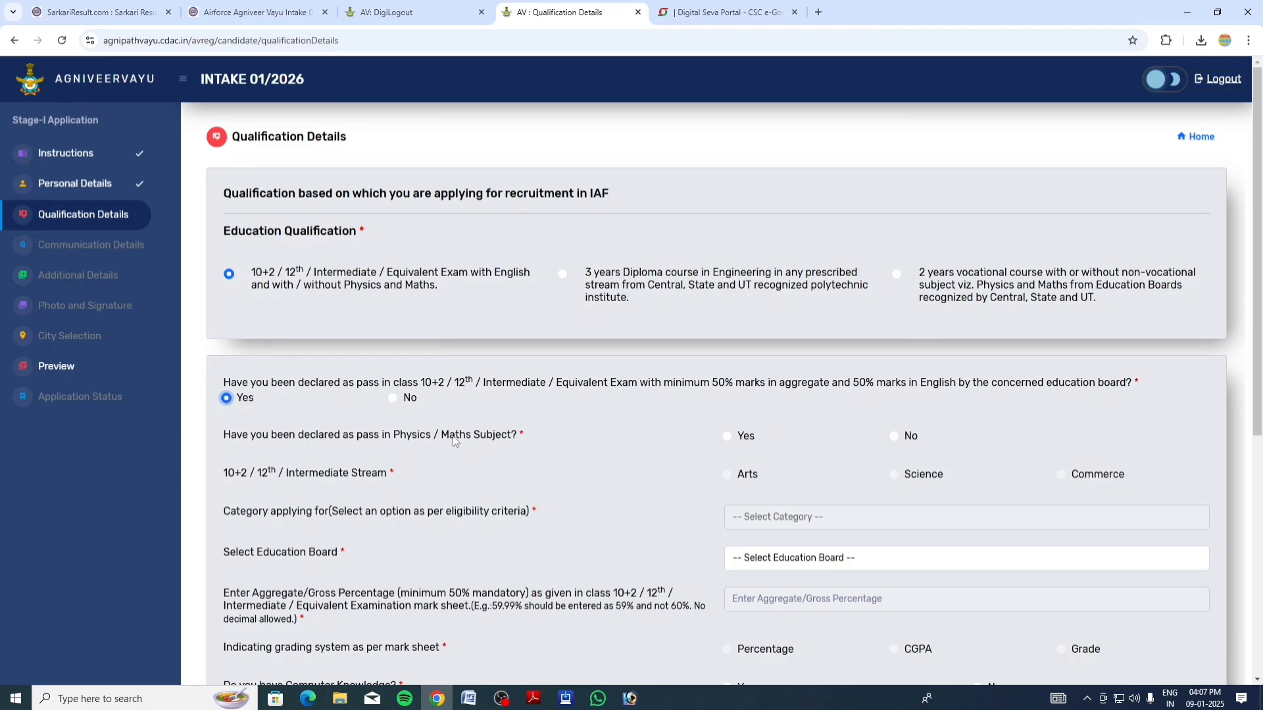
{"action": "left_click", "coordinate": [896, 444]}
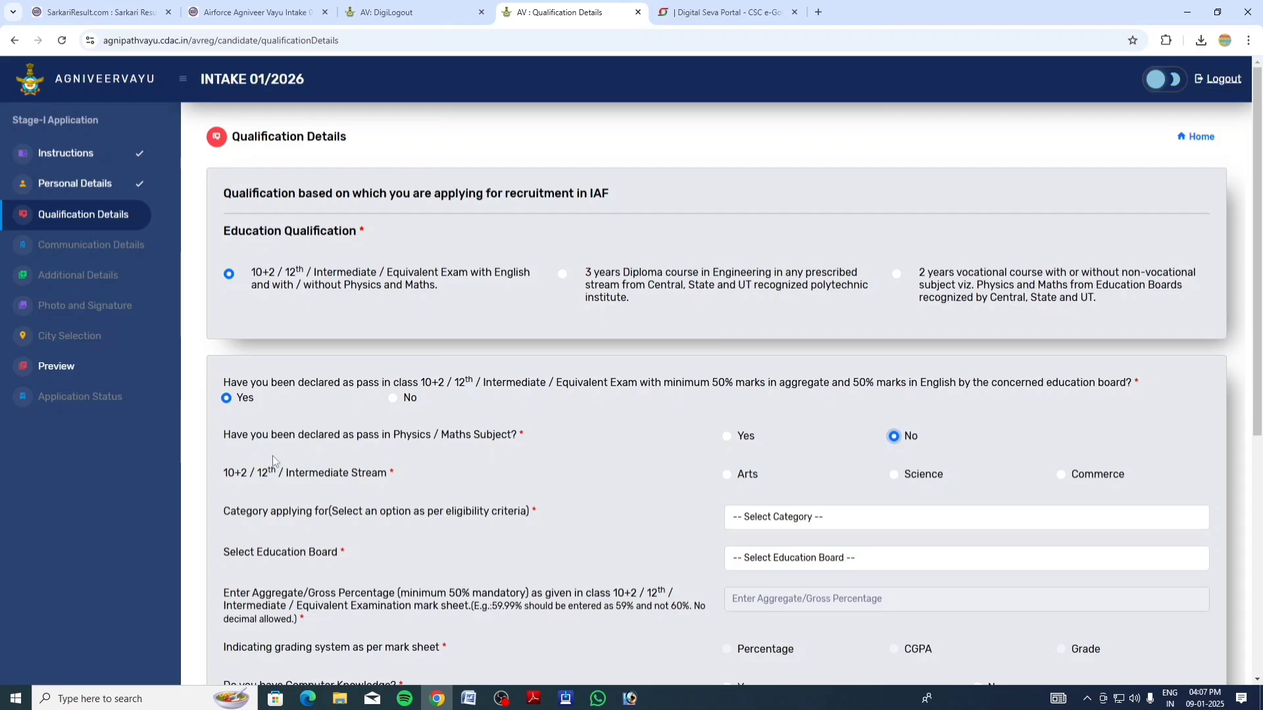
{"action": "left_click", "coordinate": [895, 475]}
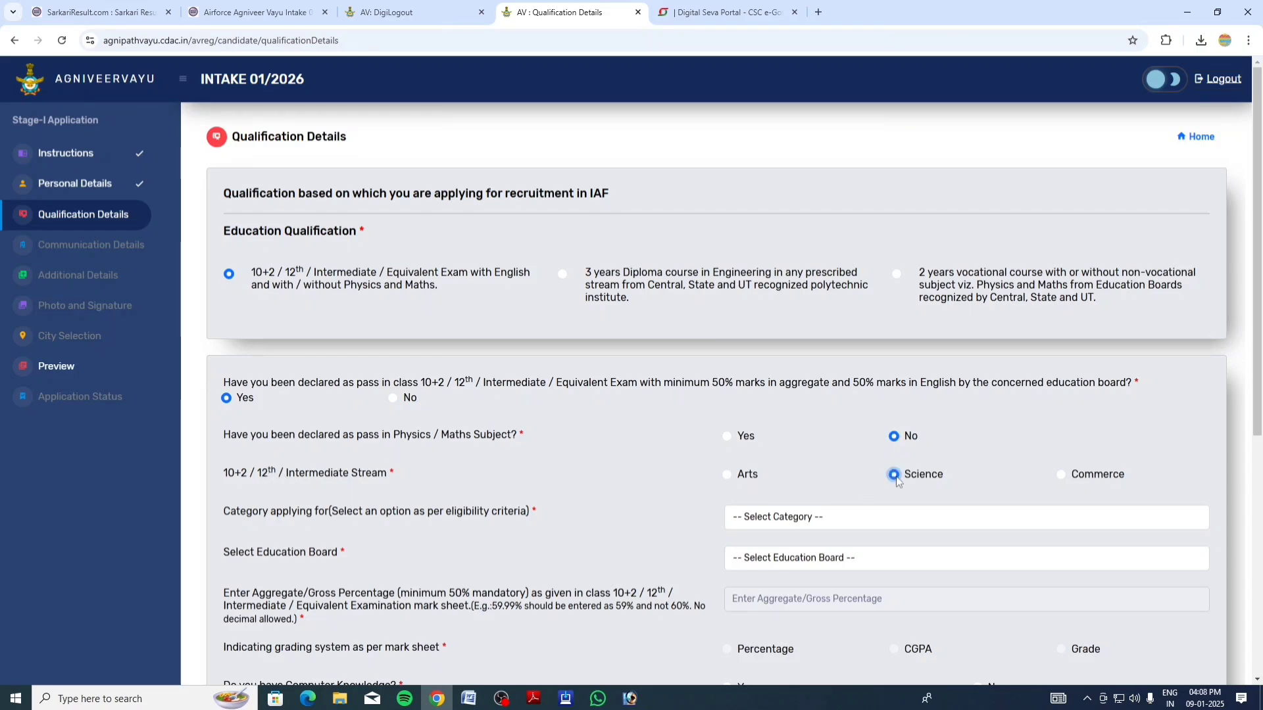
{"action": "left_click_drag", "start_coordinate": [1261, 207], "coordinate": [1261, 375]}
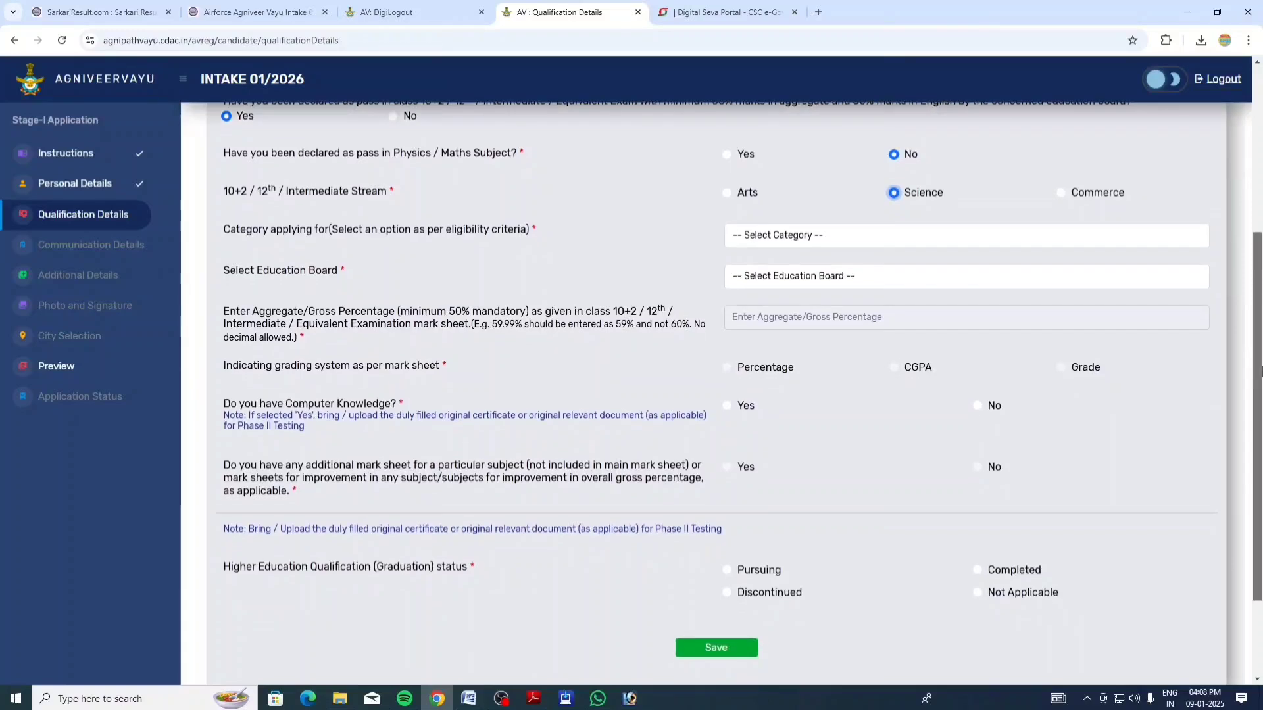
{"action": "left_click", "coordinate": [817, 237]}
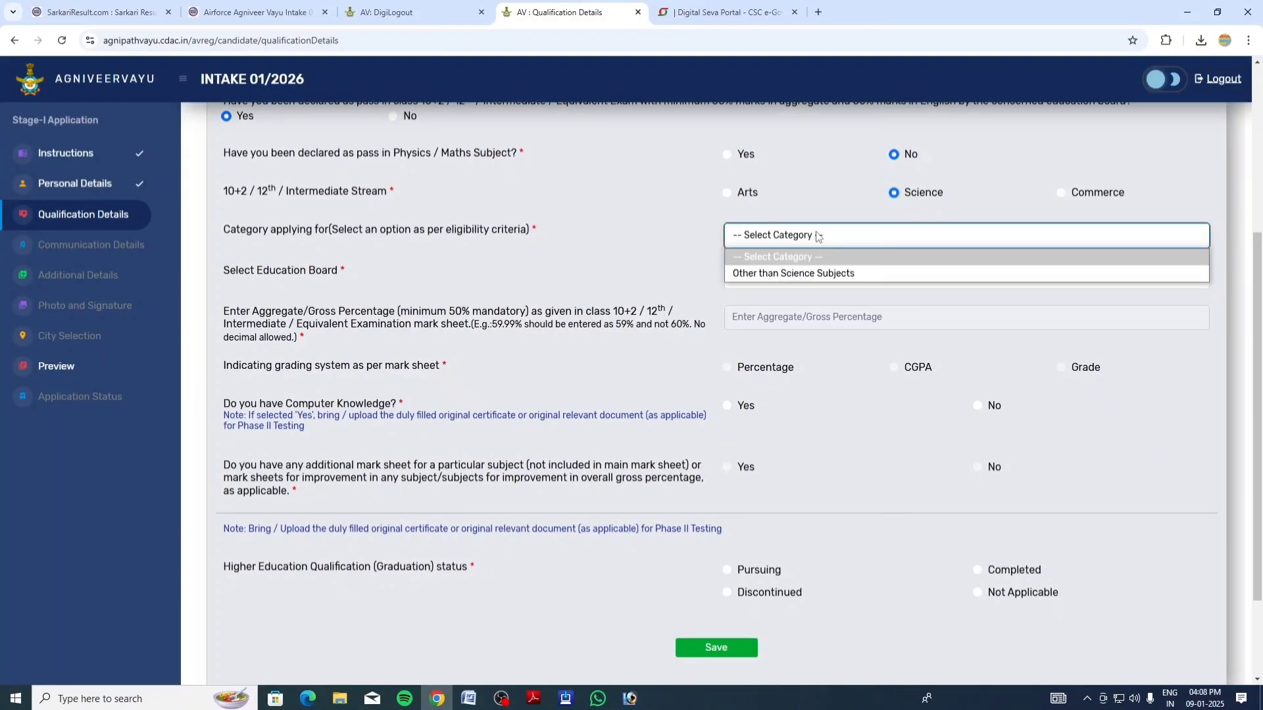
{"action": "left_click", "coordinate": [806, 274]}
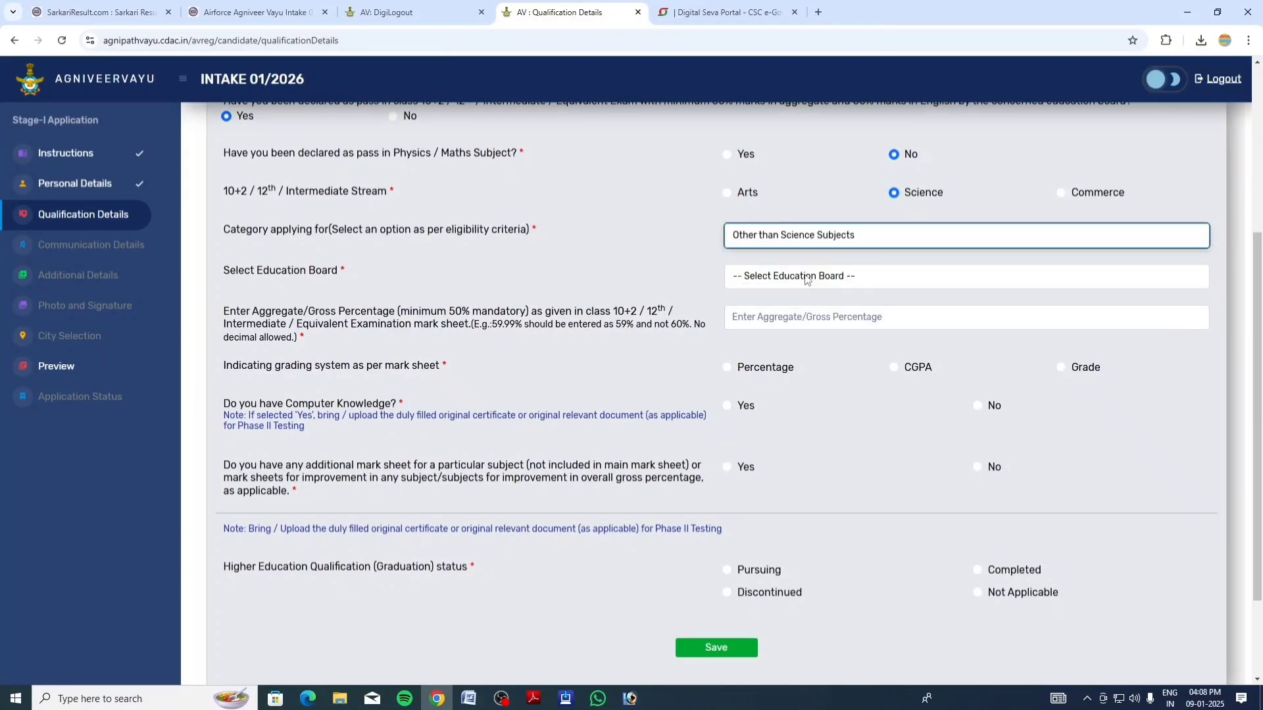
{"action": "left_click", "coordinate": [808, 278]}
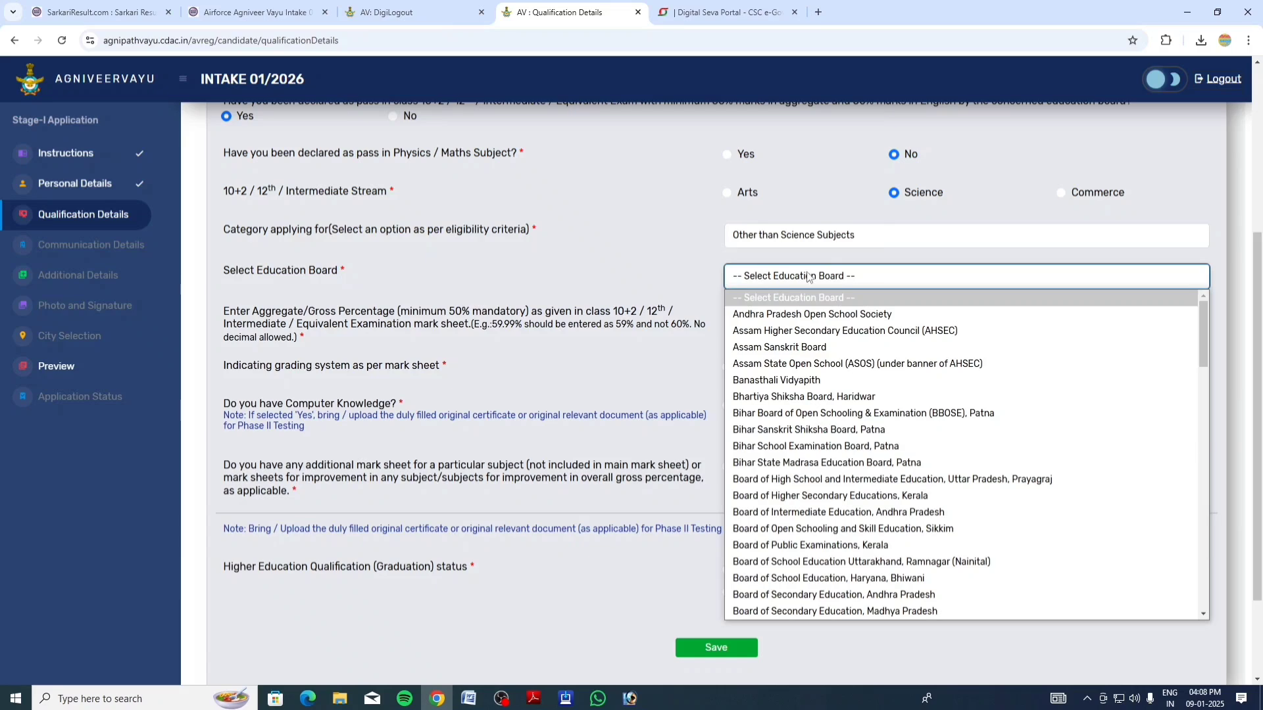
{"action": "left_click_drag", "start_coordinate": [1205, 317], "coordinate": [1211, 386]}
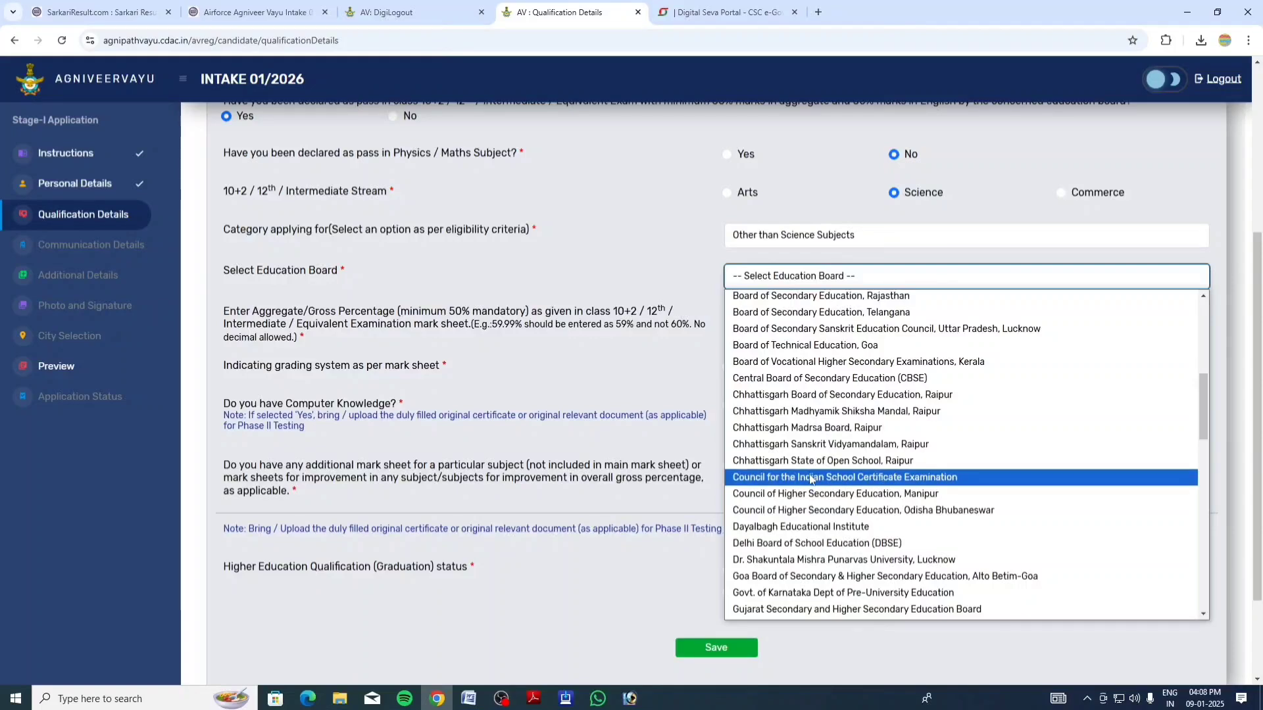
Enter 58% aggregate, English 78 and Physics 51, answer No elsewhere, graduation Not Applicable, and save
{"action": "type", "text": "5"}
{"action": "type", "text": "8"}
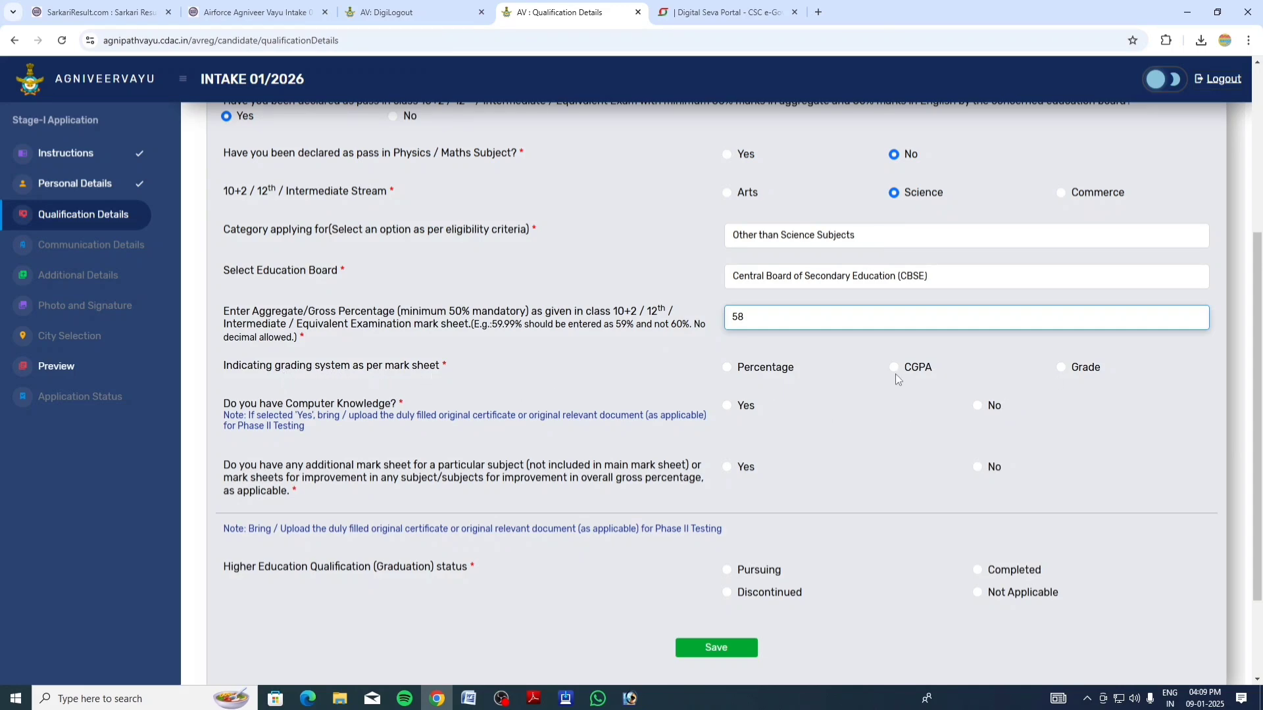
{"action": "left_click", "coordinate": [727, 368]}
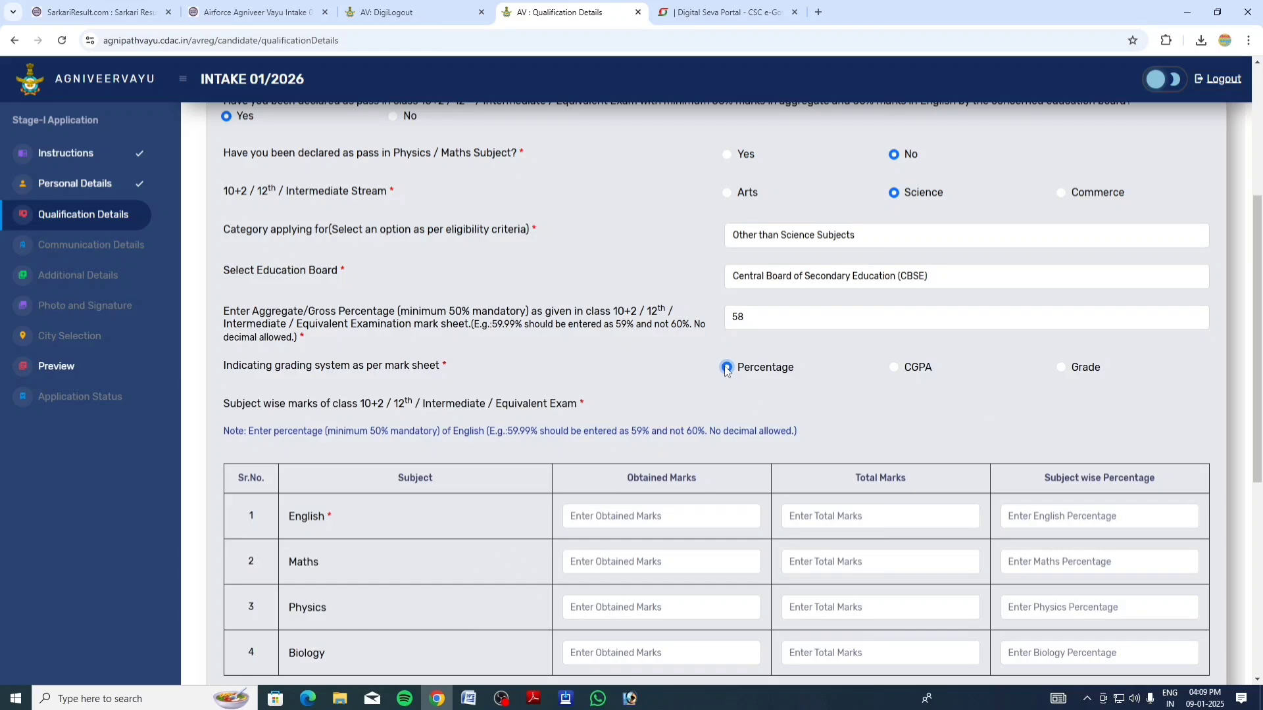
{"action": "scroll", "coordinate": [1260, 314], "scroll_direction": "down", "scroll_amount": 3}
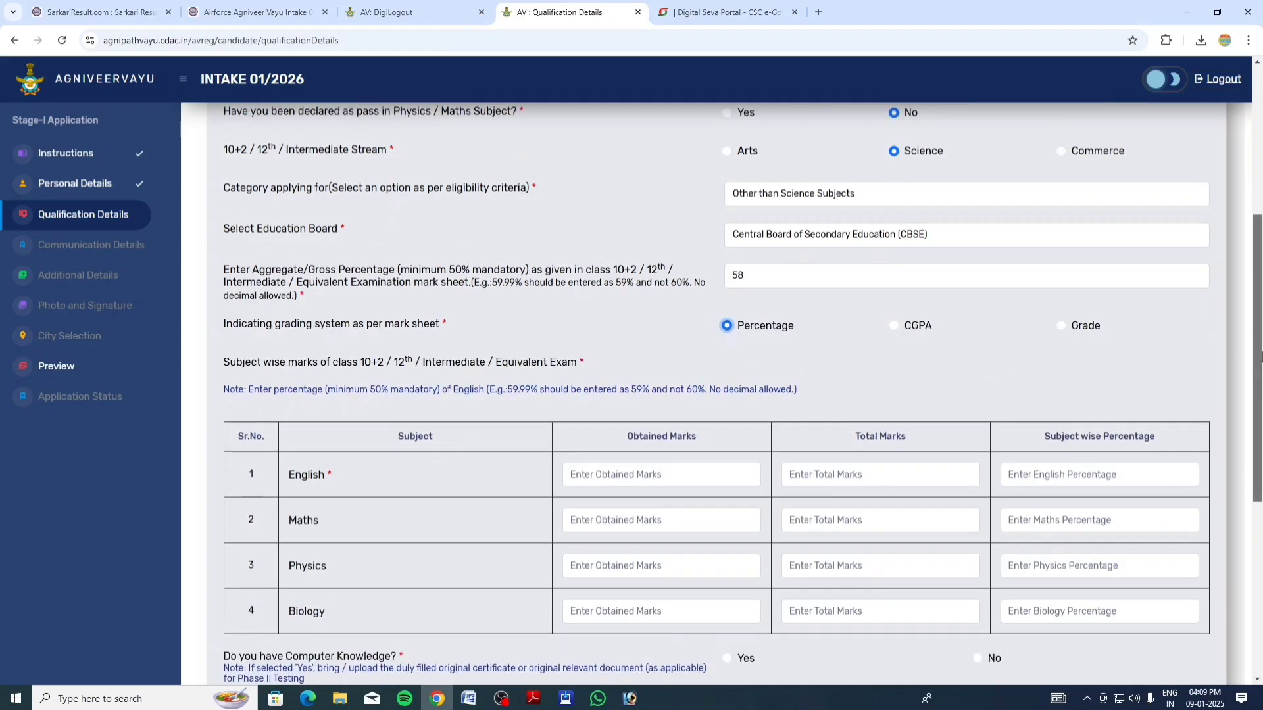
{"action": "left_click", "coordinate": [670, 318]}
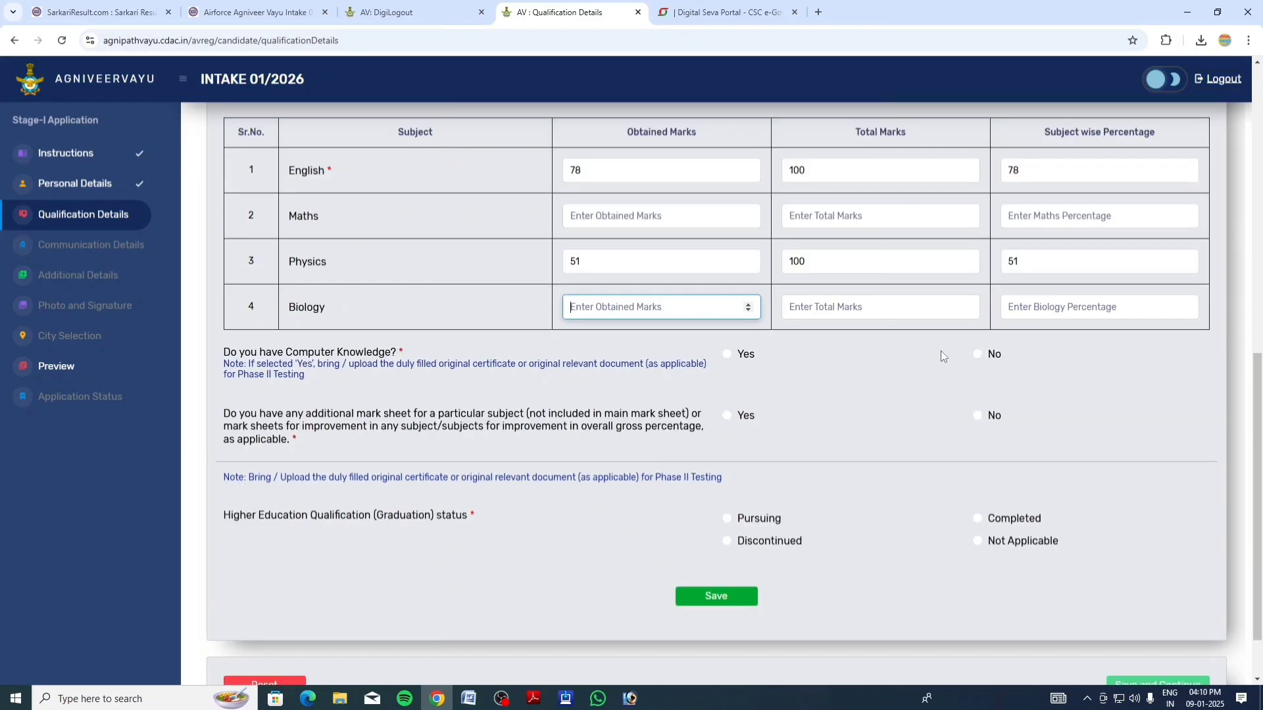
{"action": "left_click", "coordinate": [978, 355]}
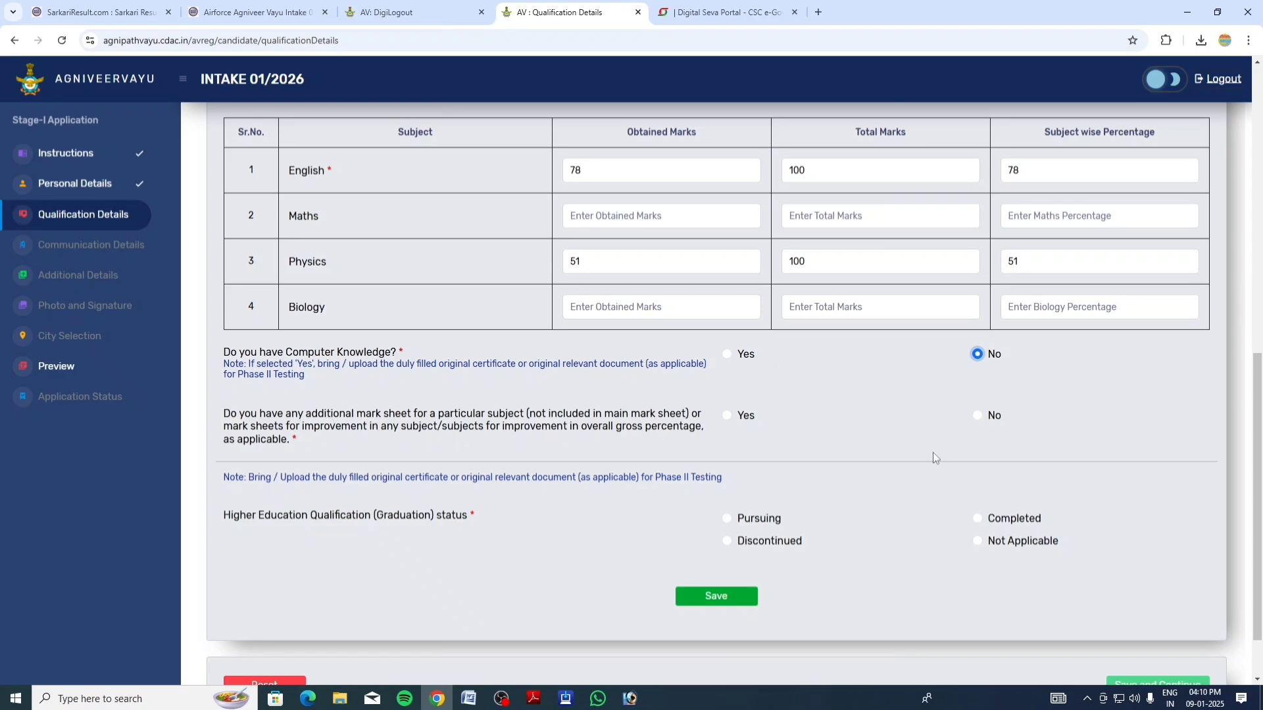
{"action": "left_click", "coordinate": [978, 415]}
{"action": "left_click", "coordinate": [980, 541]}
{"action": "left_click", "coordinate": [720, 598]}
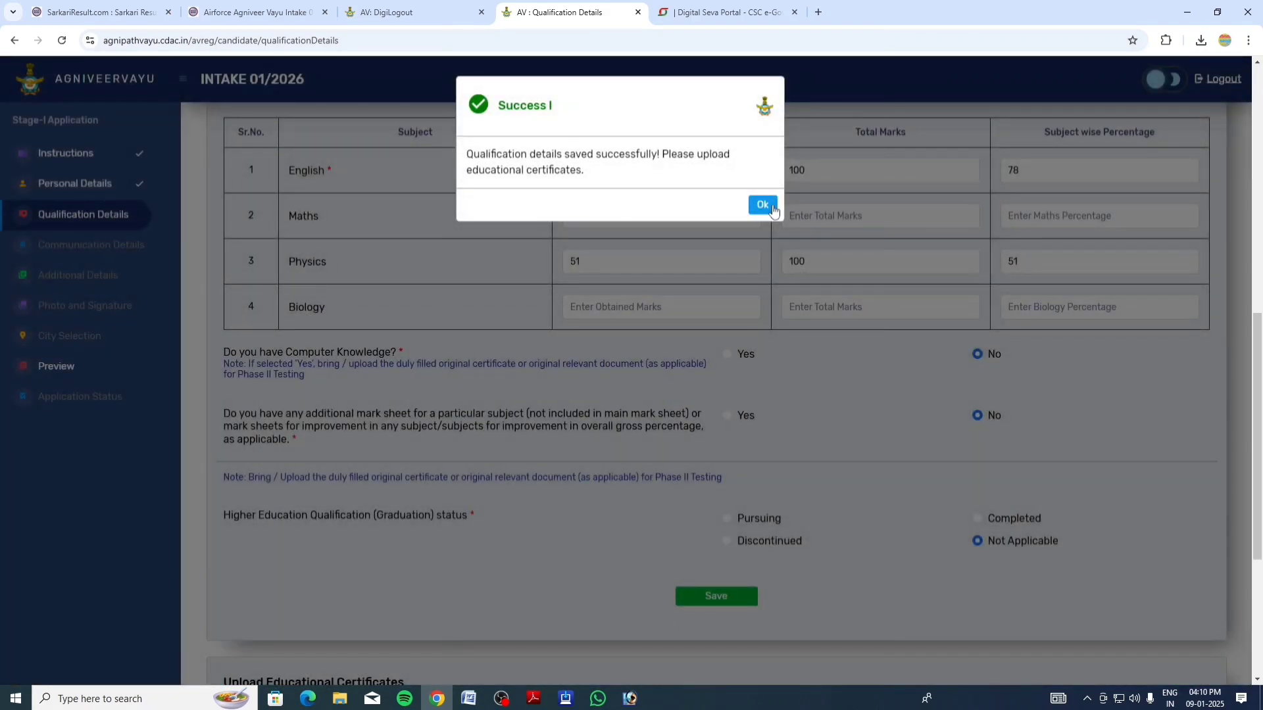
{"action": "left_click", "coordinate": [764, 205]}
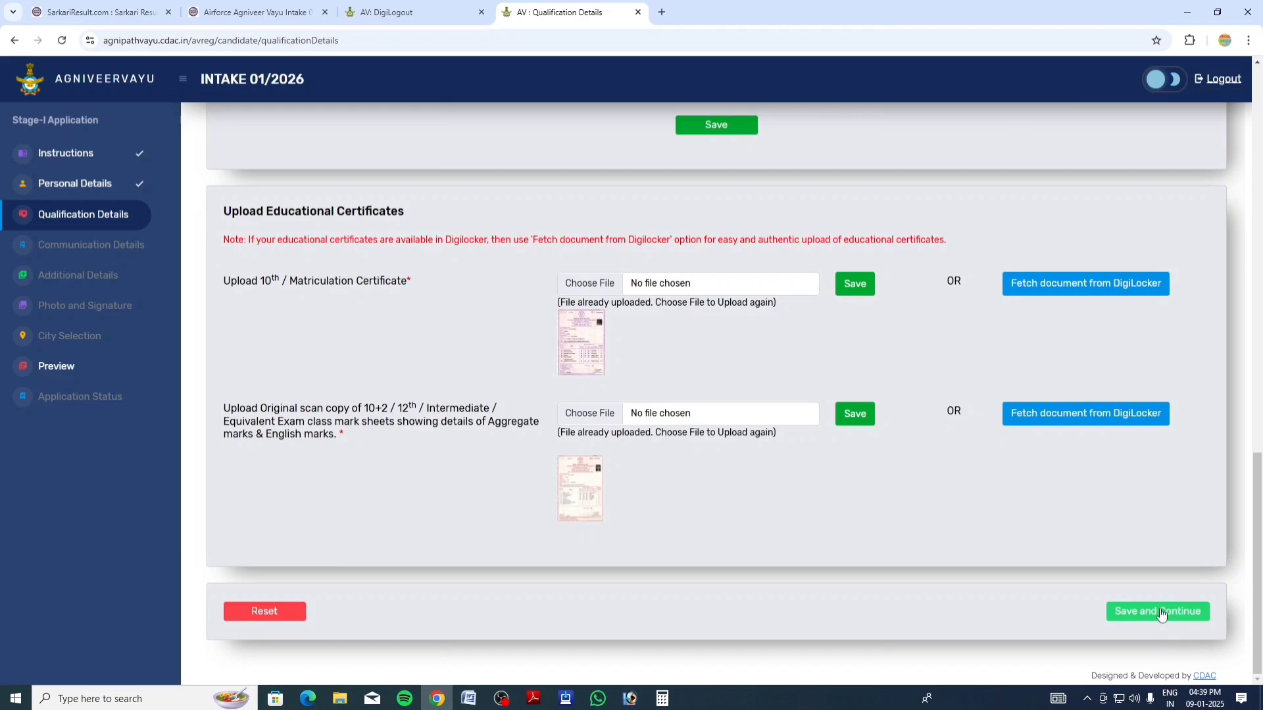
Save the qualification page and begin filling the communication address fields
{"action": "left_click", "coordinate": [1158, 611]}
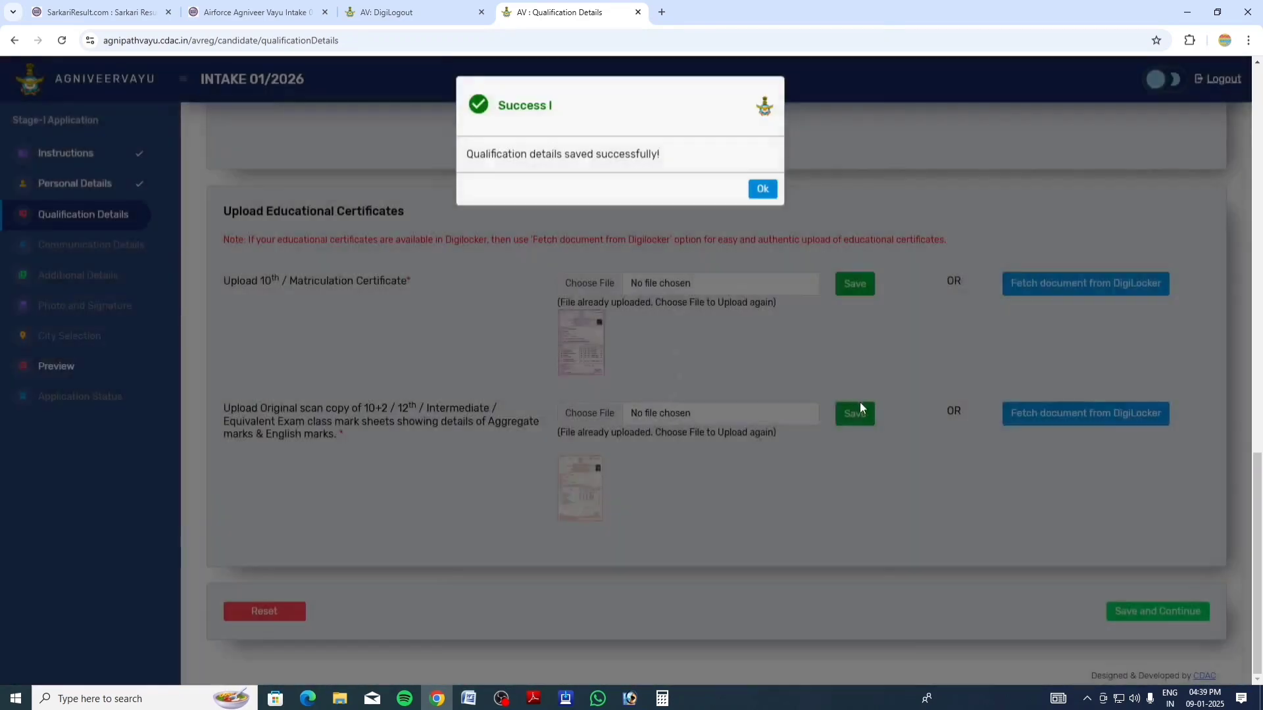
{"action": "left_click", "coordinate": [762, 189]}
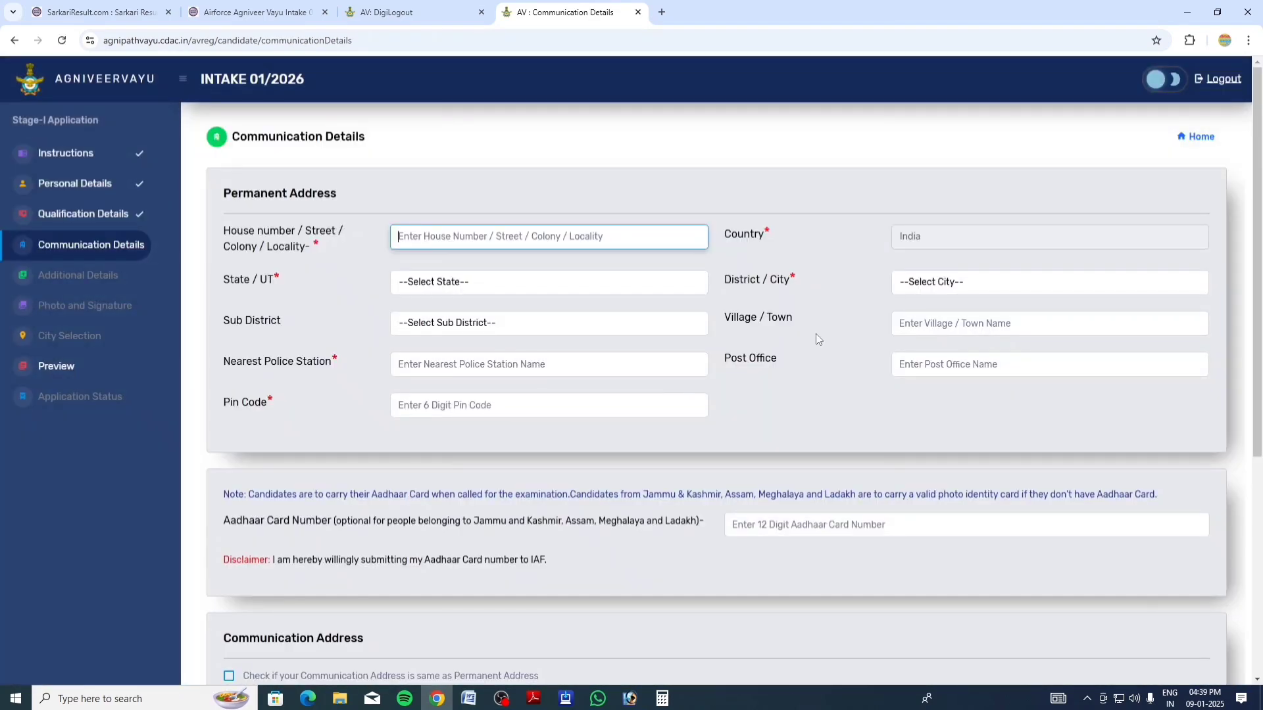
{"action": "type", "text": "DEHRA"}
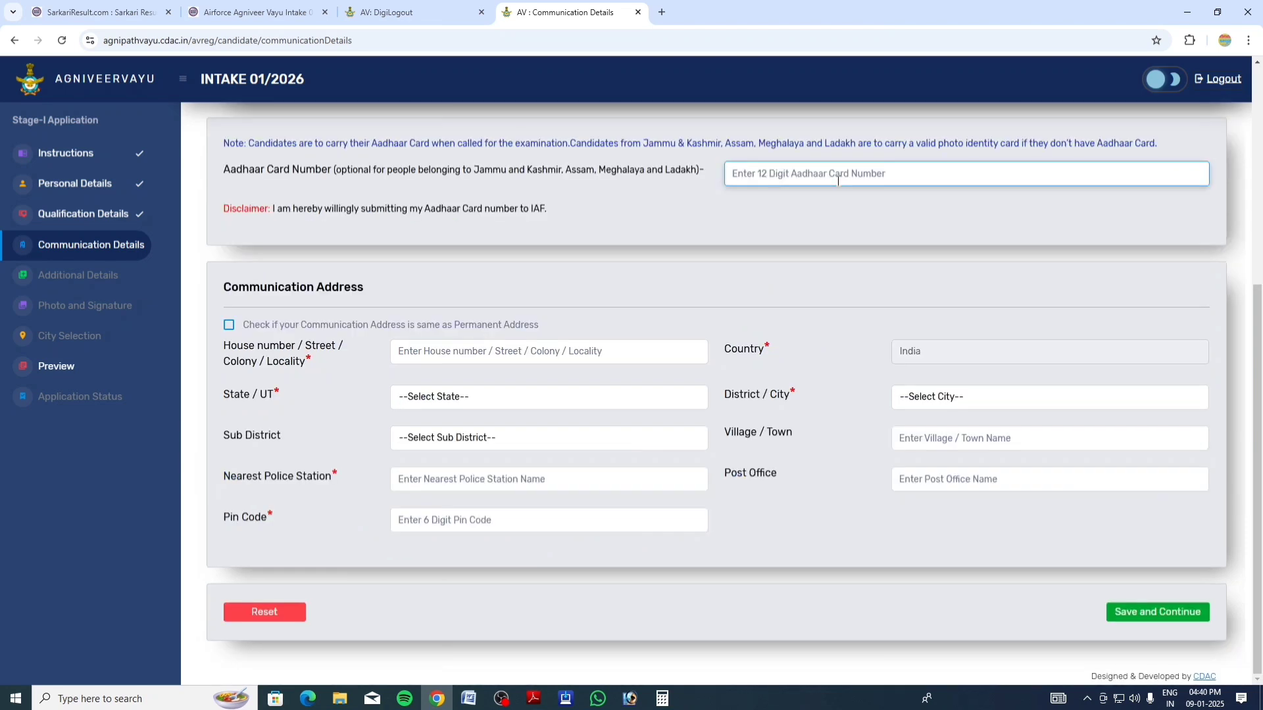
{"action": "type", "text": "7"}
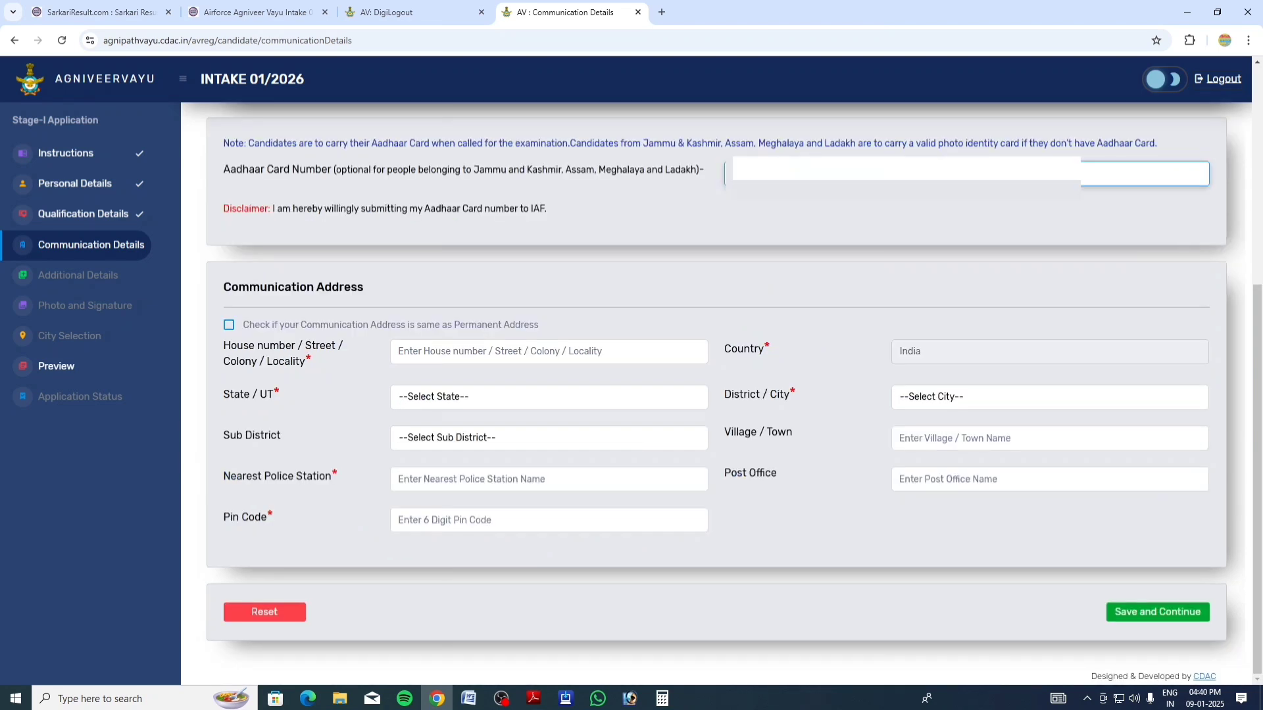
Make the communication address the same as the permanent address and save it
{"action": "left_click", "coordinate": [229, 327]}
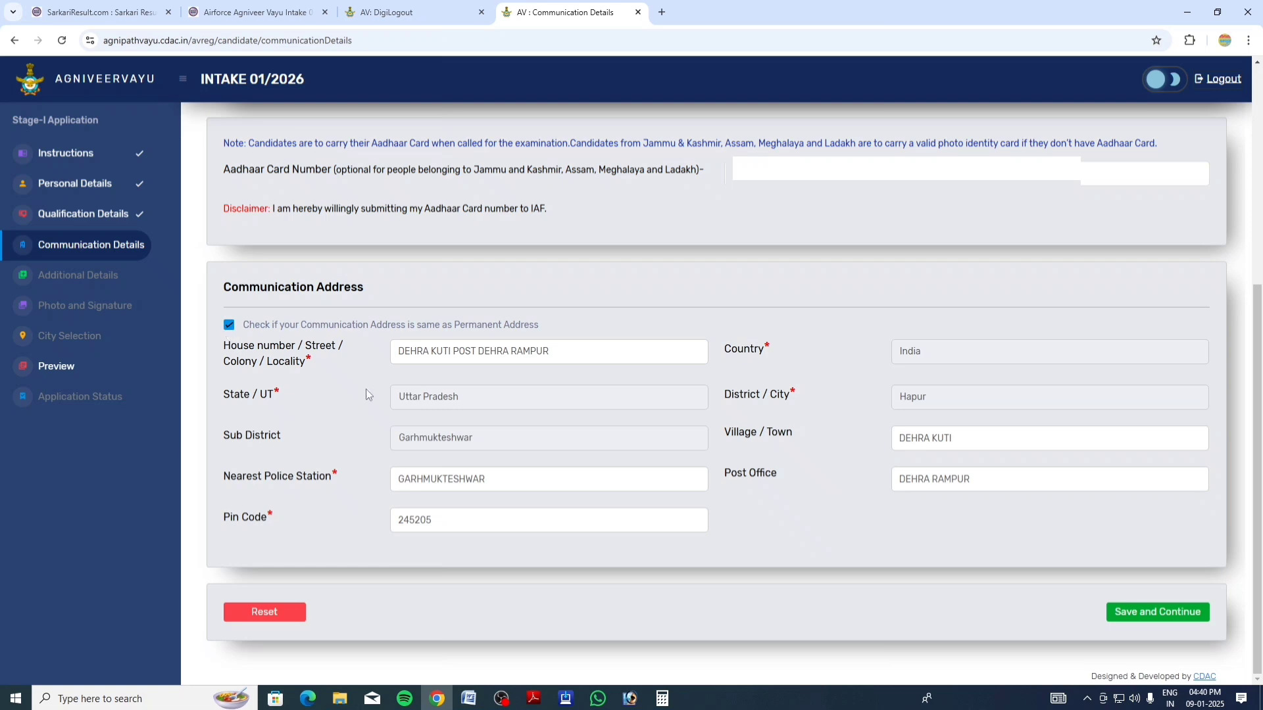
{"action": "left_click", "coordinate": [1134, 611]}
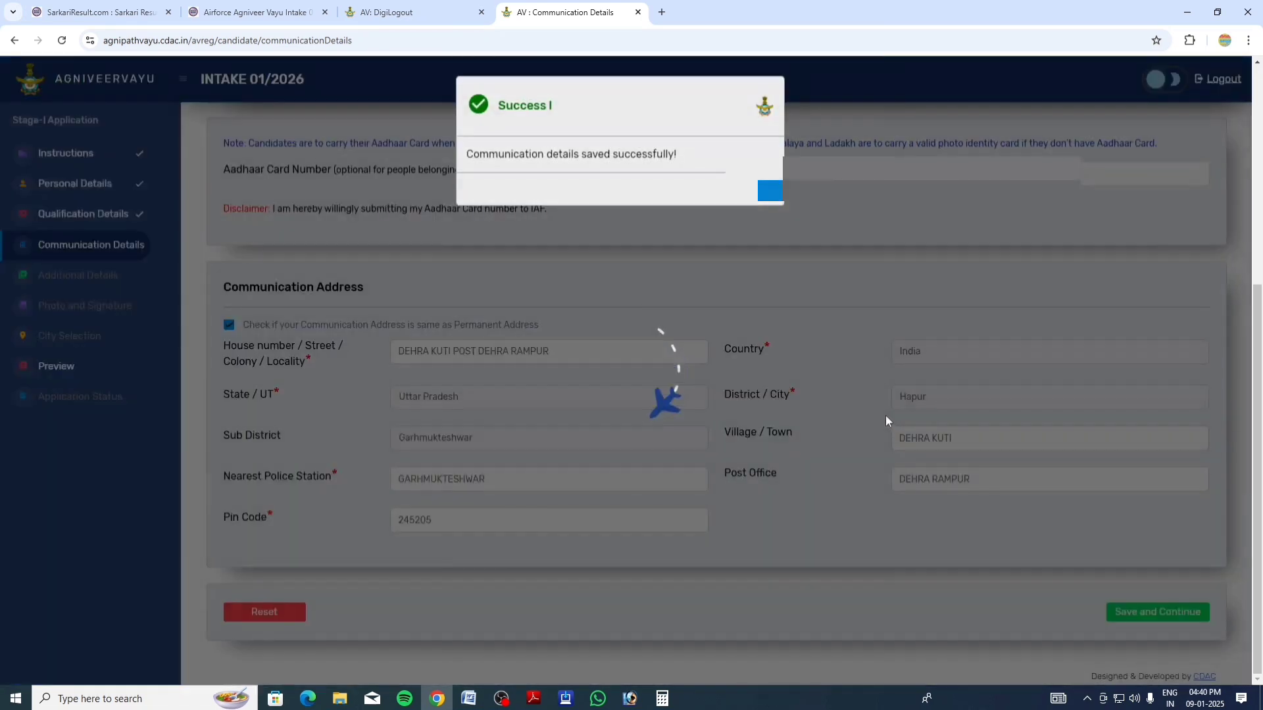
{"action": "left_click", "coordinate": [771, 189]}
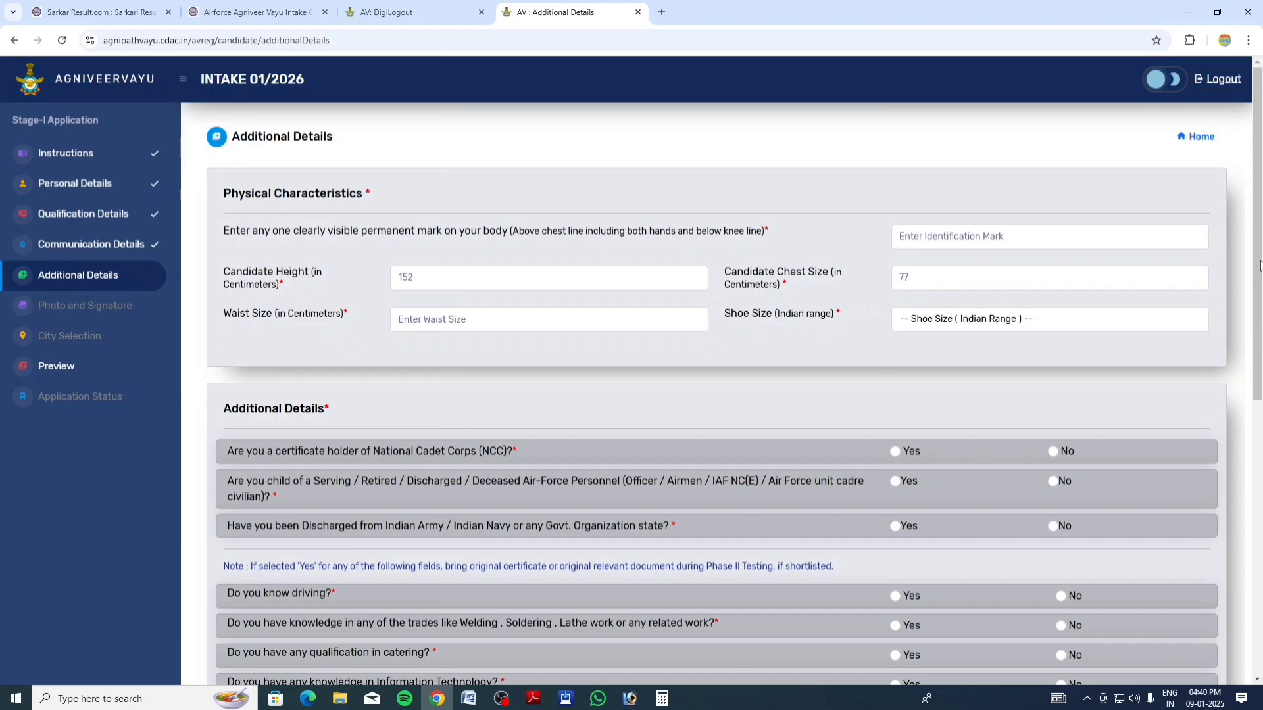
Enter identification mark 'one mole on left arm', height 173, chest 80 and waist 30
{"action": "scroll", "coordinate": [1260, 283], "scroll_direction": "down", "scroll_amount": 1}
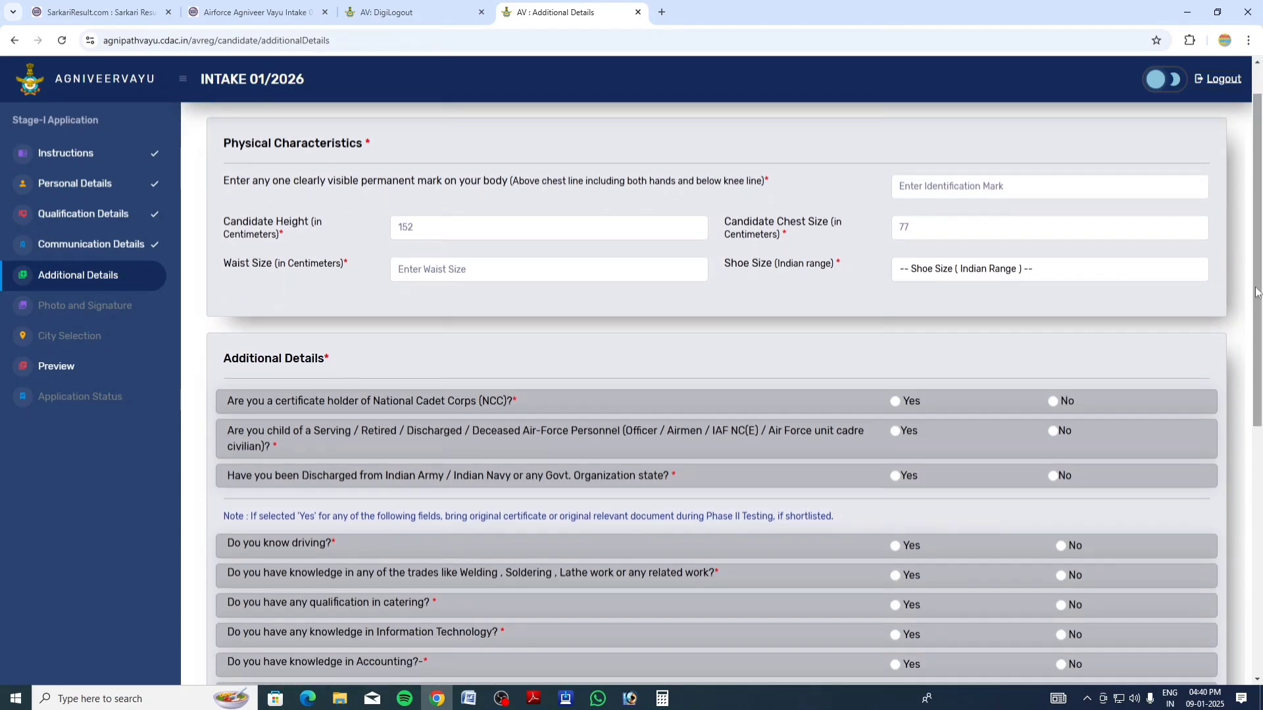
{"action": "left_click", "coordinate": [986, 190]}
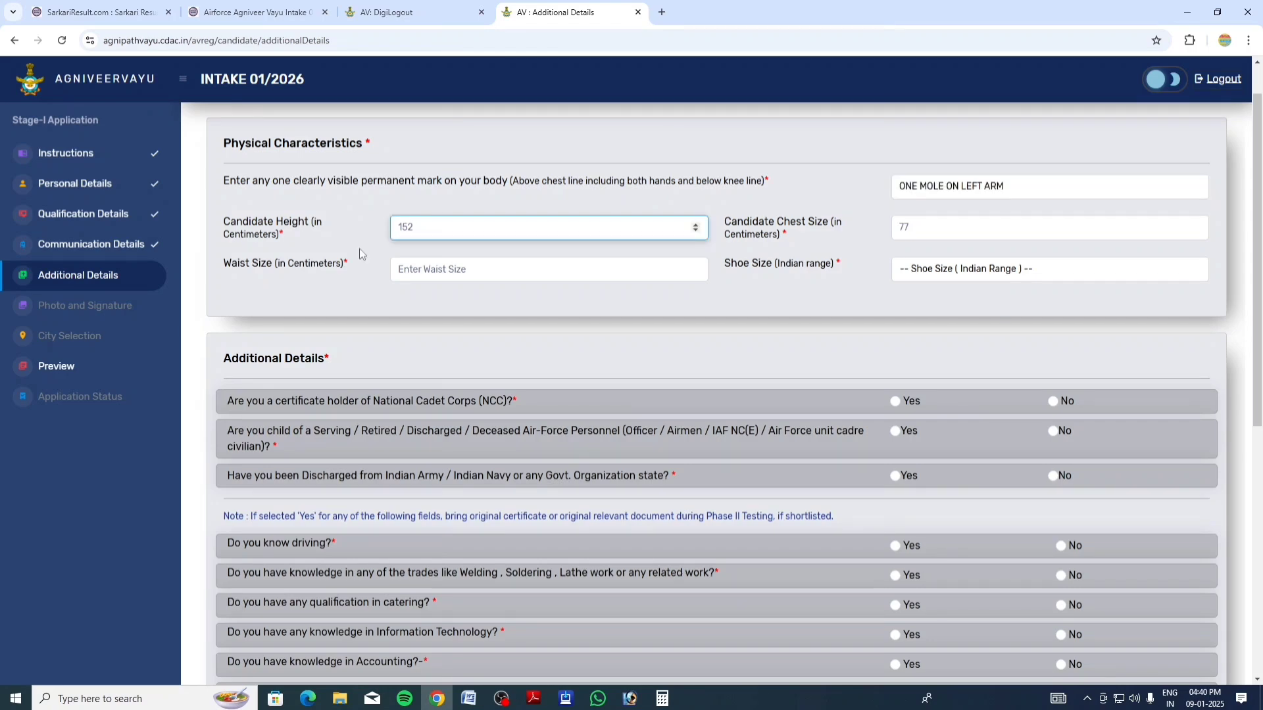
{"action": "key", "text": "BackSpace"}
{"action": "key", "text": "BackSpace"}
{"action": "key", "text": "BackSpace"}
{"action": "type", "text": "173"}
{"action": "left_click", "coordinate": [953, 231]}
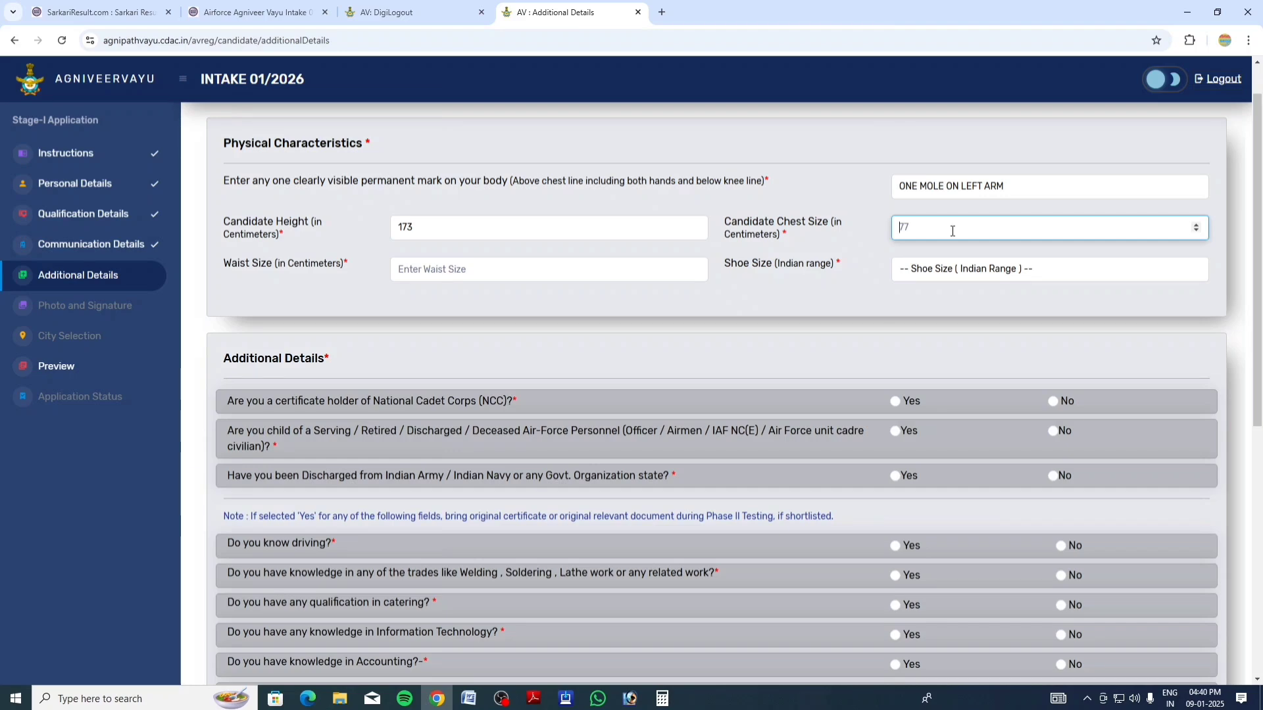
{"action": "type", "text": "80"}
{"action": "left_click", "coordinate": [452, 276]}
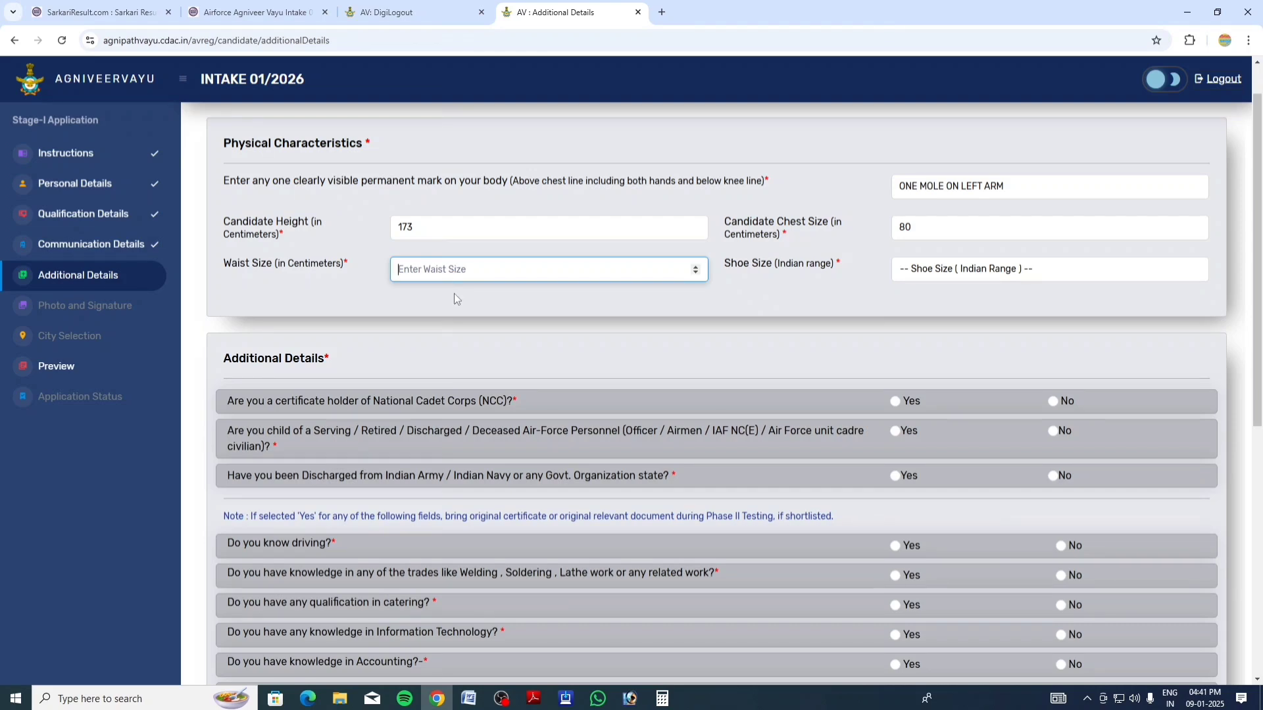
{"action": "type", "text": "30"}
Choose shoe size 10, answer No to the accounting and sports questions, and save
{"action": "left_click", "coordinate": [948, 272]}
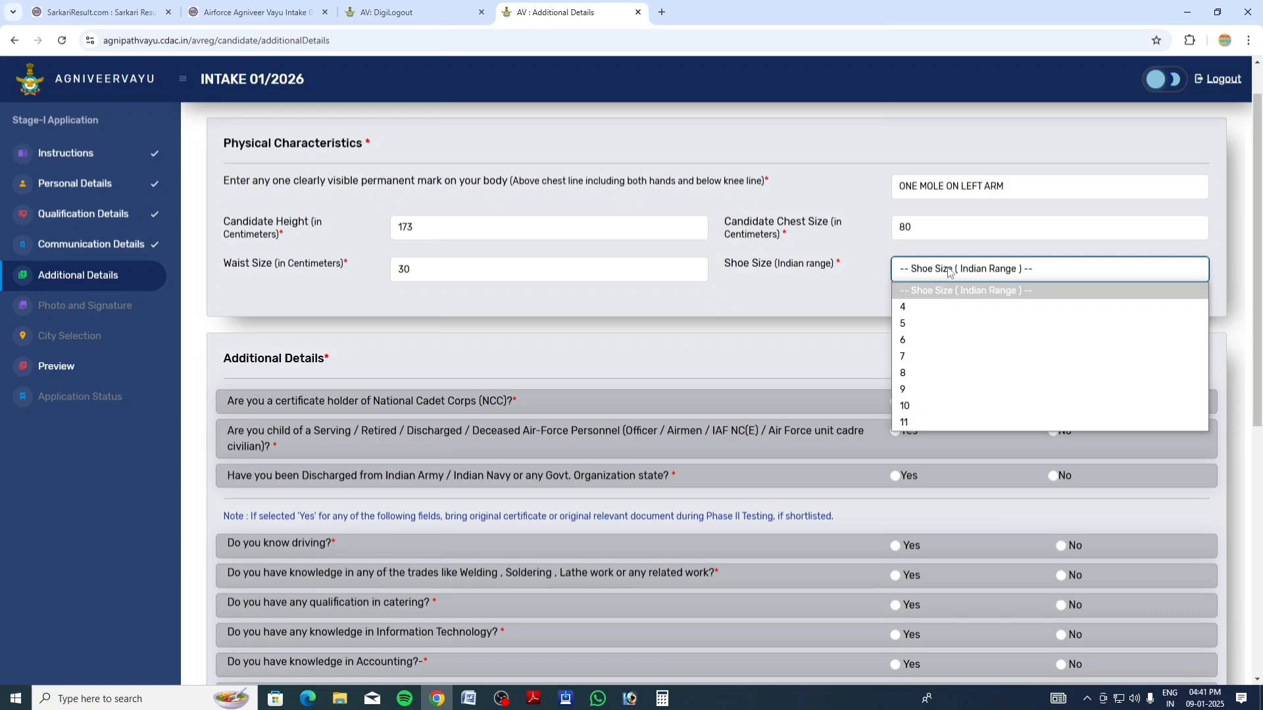
{"action": "left_click", "coordinate": [905, 405]}
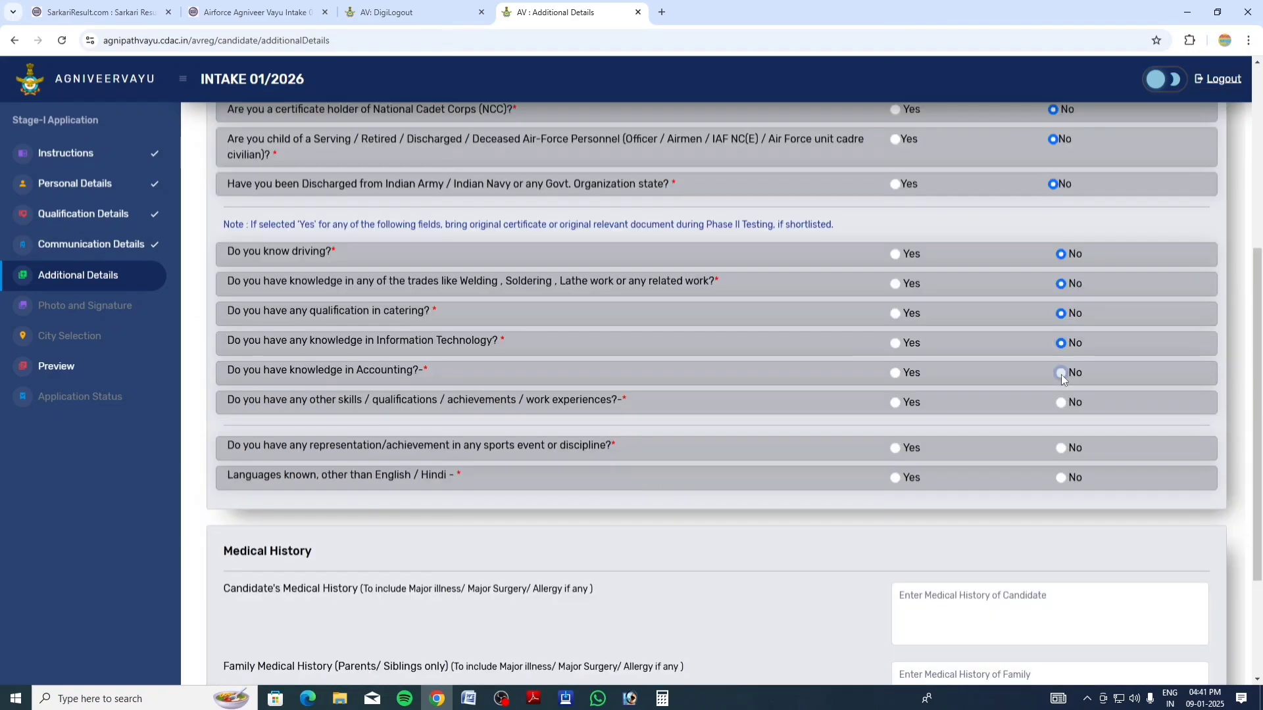
{"action": "left_click", "coordinate": [1061, 373]}
{"action": "left_click", "coordinate": [1062, 448]}
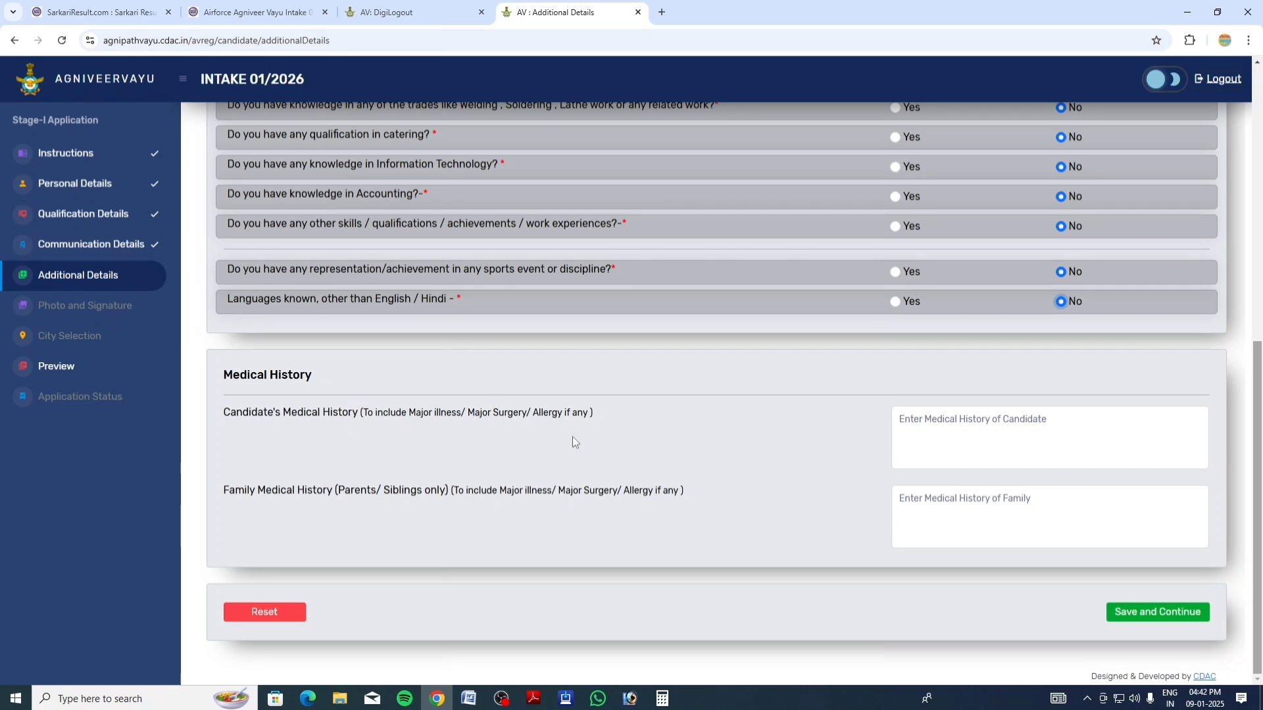
{"action": "left_click", "coordinate": [1159, 611]}
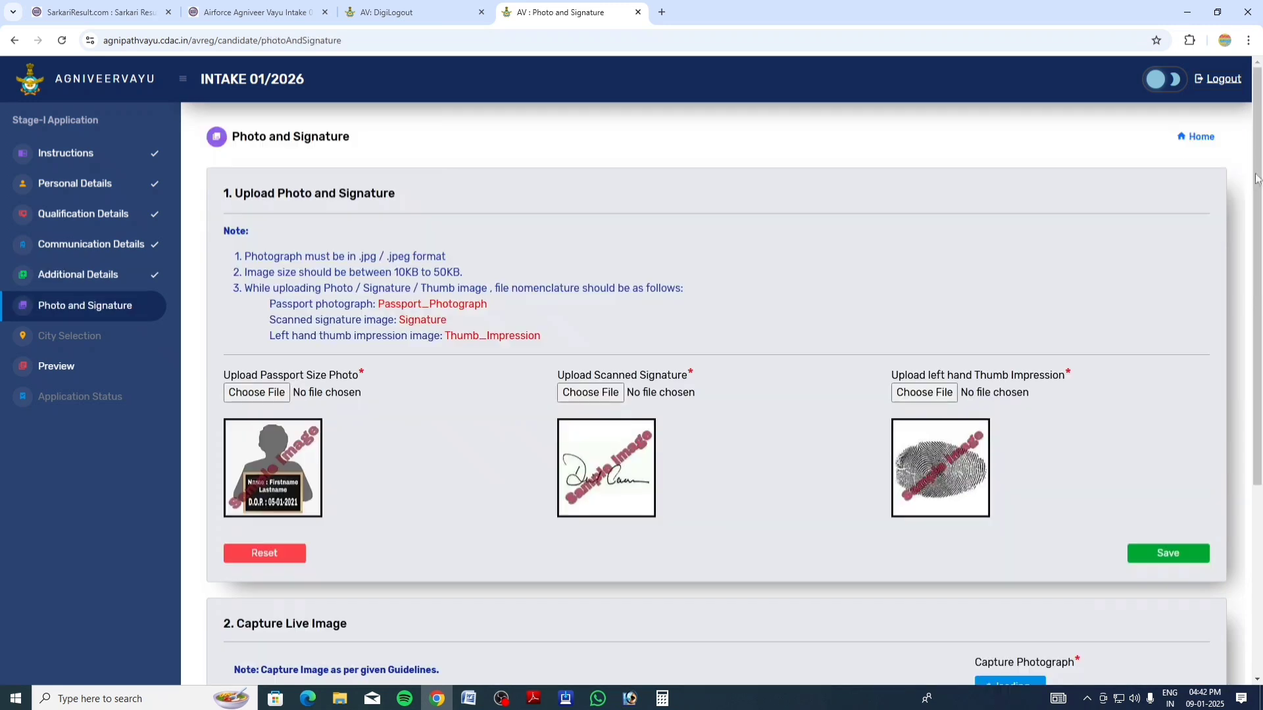
Save the uploaded photo, signature, thumb impression and live image, and confirm the success message
{"action": "scroll", "coordinate": [1255, 209], "scroll_direction": "down", "scroll_amount": 2}
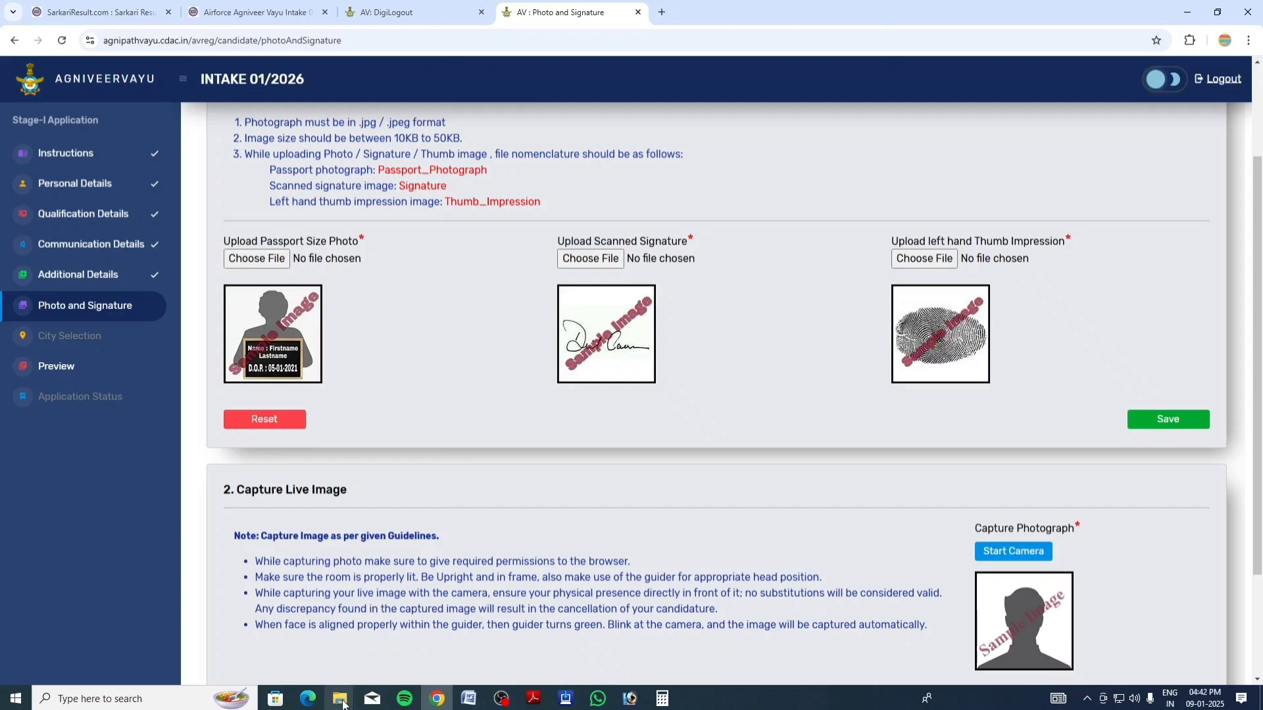
{"action": "mouse_move", "coordinate": [339, 699]}
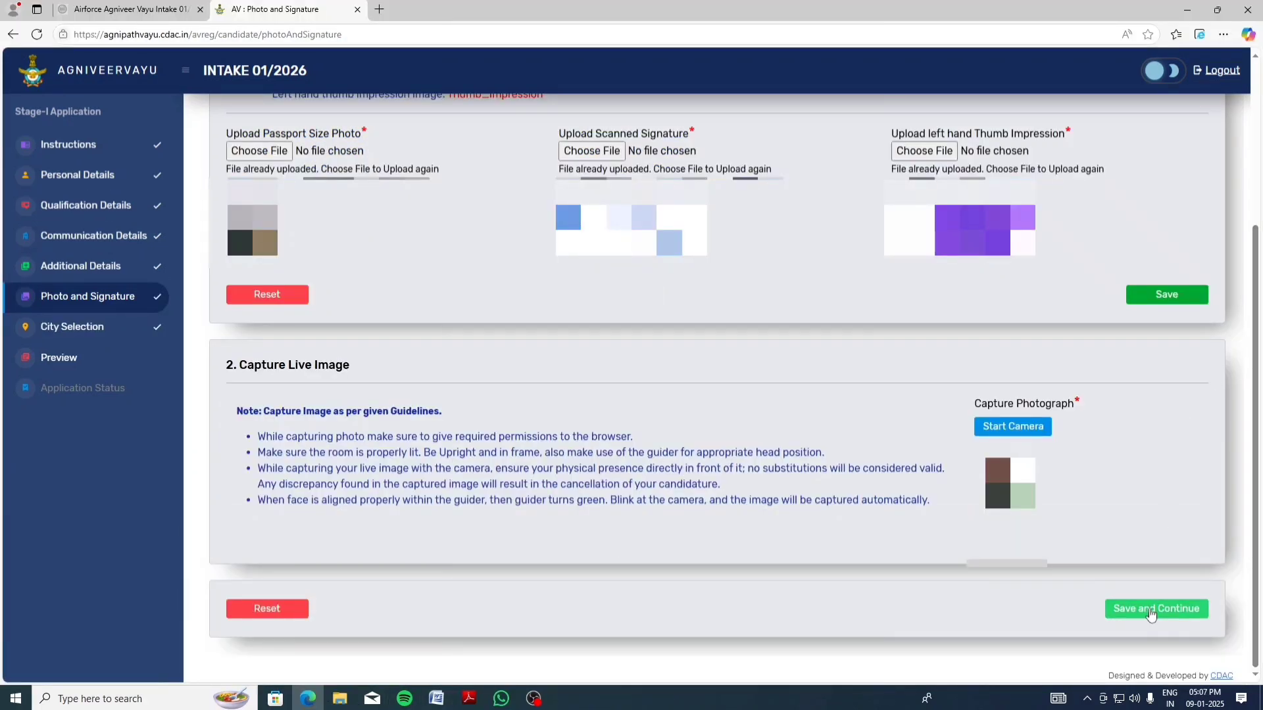
{"action": "left_click", "coordinate": [1149, 611]}
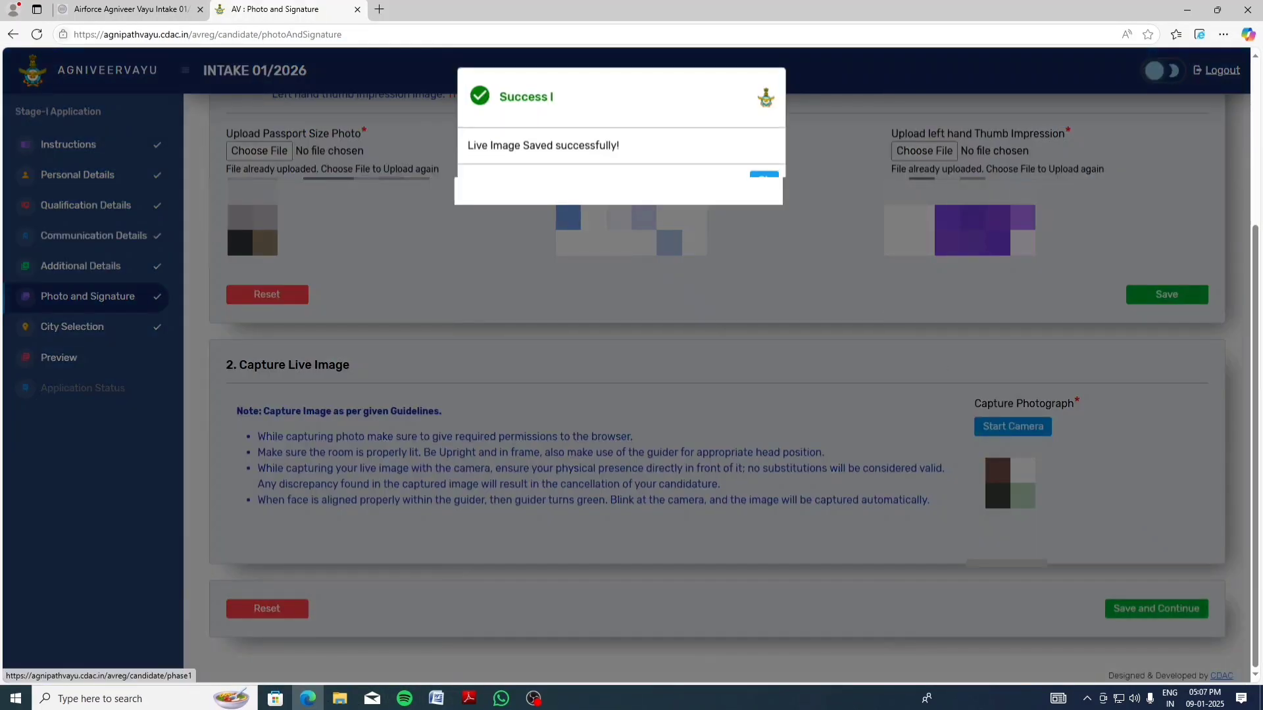
{"action": "left_click", "coordinate": [763, 177]}
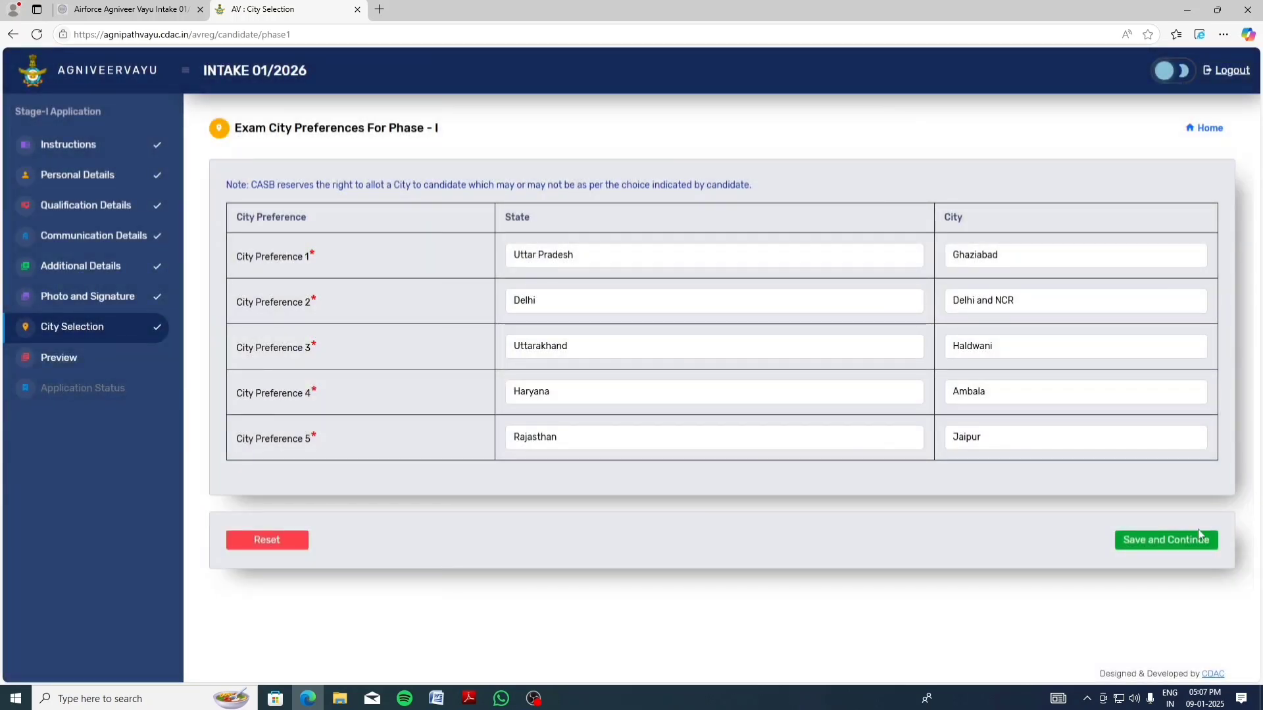
Save the five exam city preferences and open the draft preview
{"action": "left_click", "coordinate": [1159, 540]}
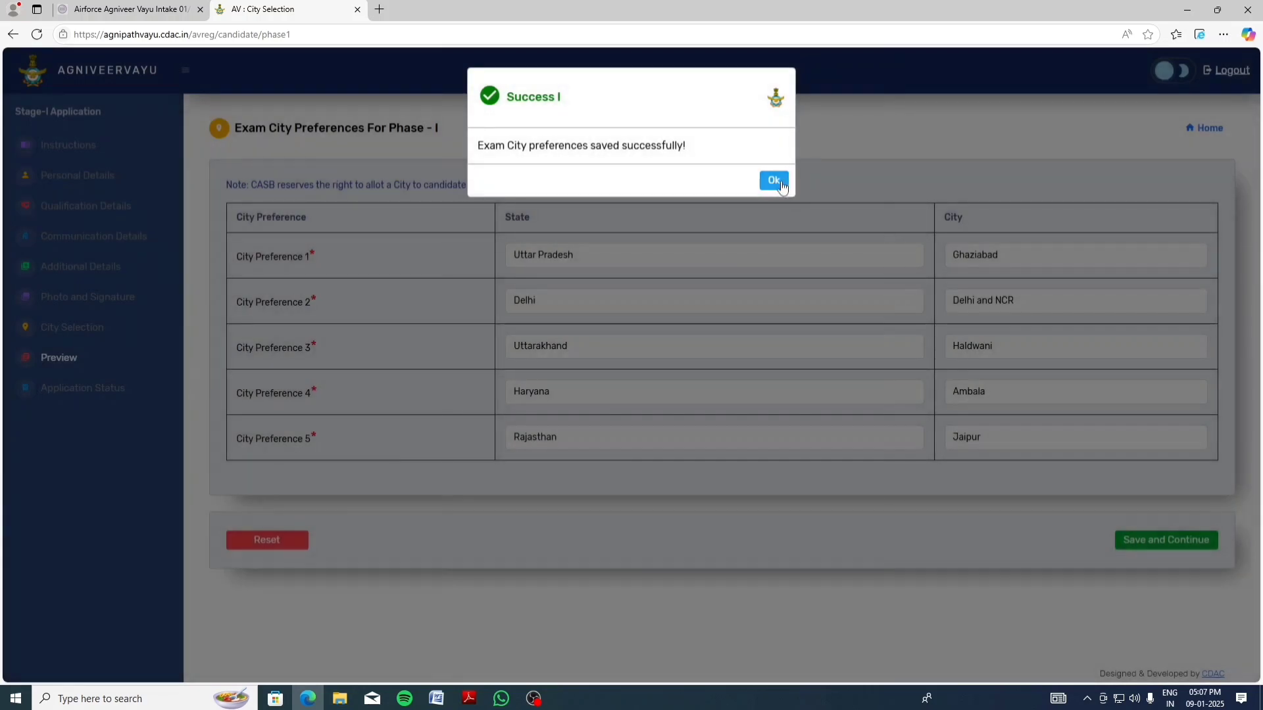
{"action": "left_click", "coordinate": [774, 181]}
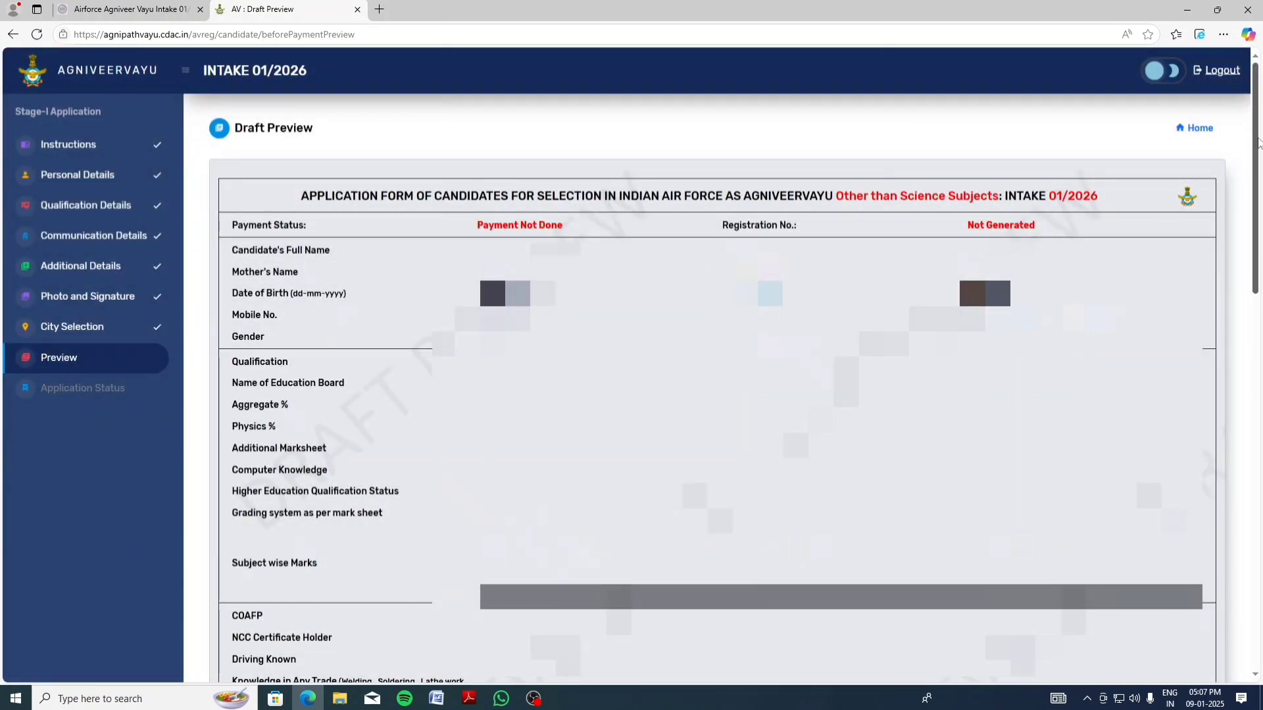
{"action": "left_click_drag", "start_coordinate": [1255, 142], "coordinate": [1255, 516]}
Accept the messaging and verification declarations, then confirm the application details for payment
{"action": "left_click", "coordinate": [335, 549]}
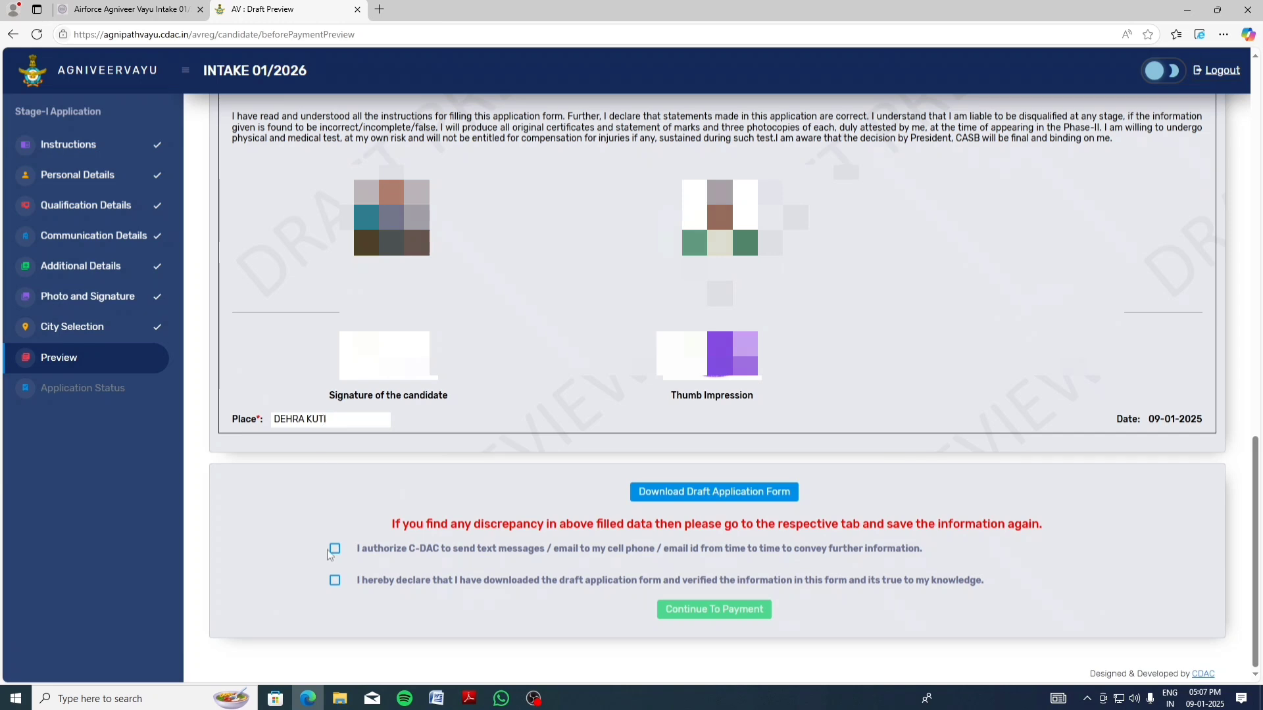
{"action": "left_click", "coordinate": [334, 581]}
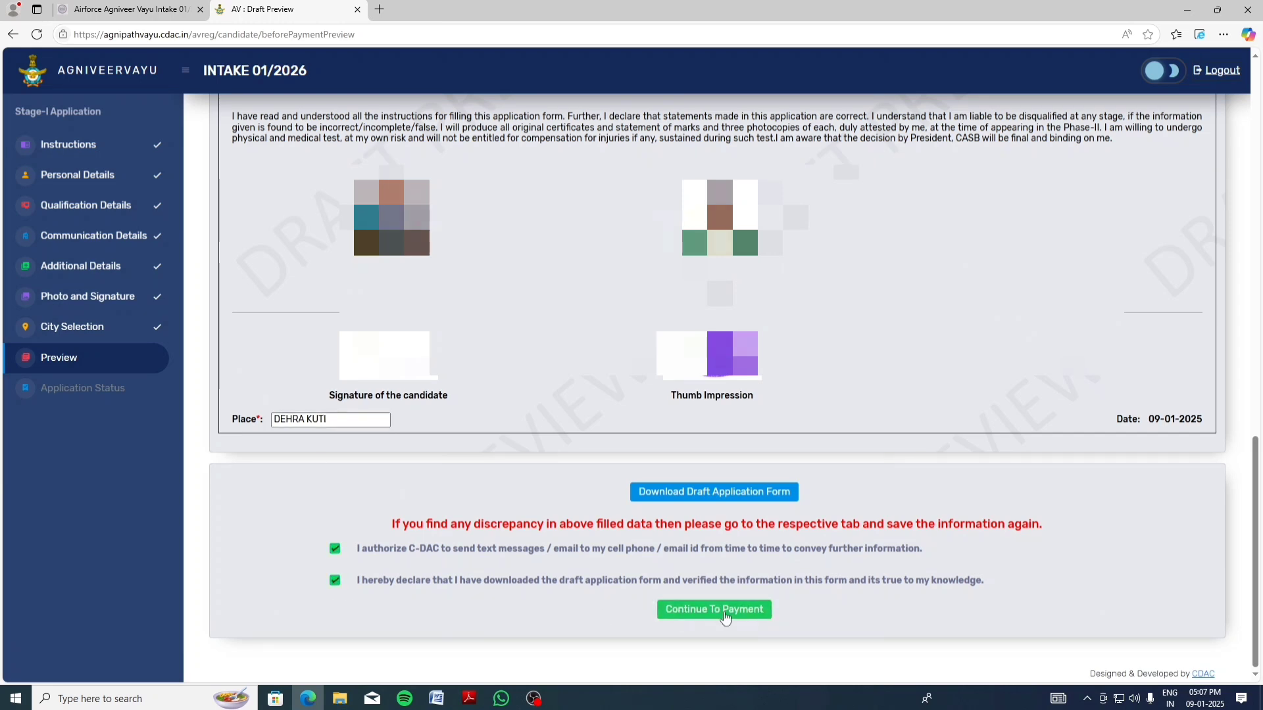
{"action": "left_click", "coordinate": [735, 611]}
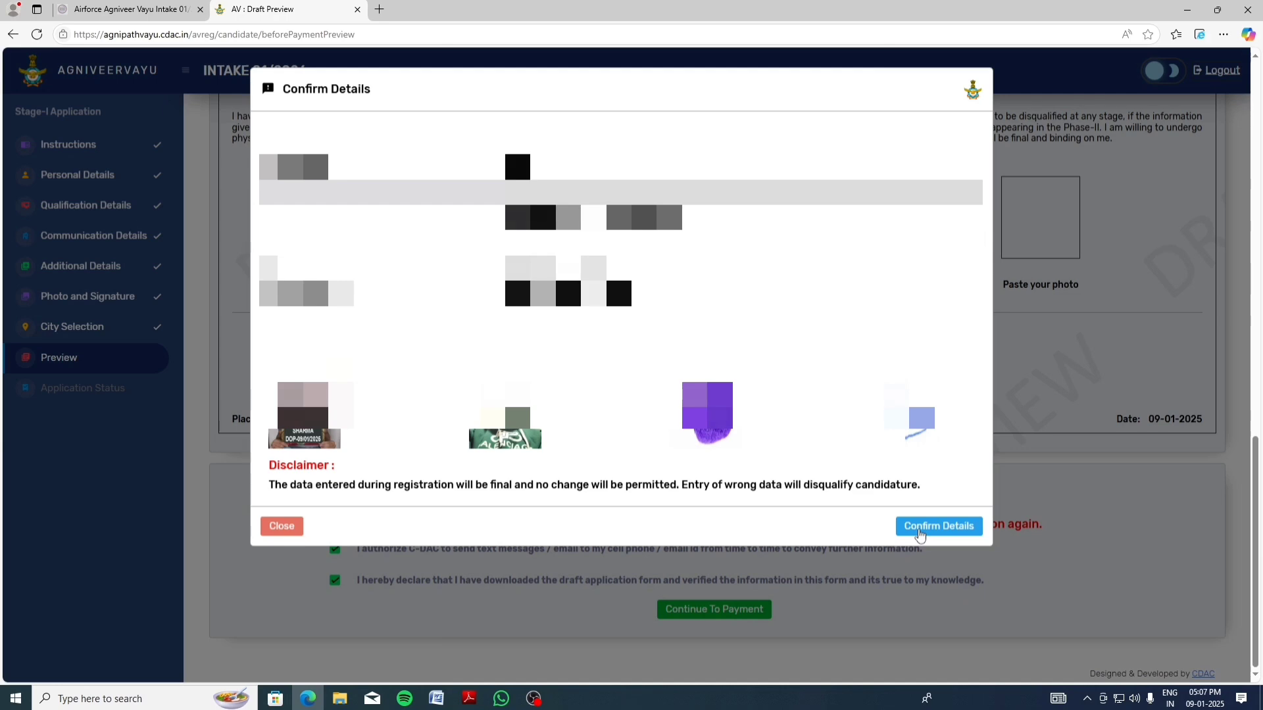
{"action": "left_click", "coordinate": [920, 535]}
{"action": "scroll", "coordinate": [663, 473], "scroll_direction": "down", "scroll_amount": 3}
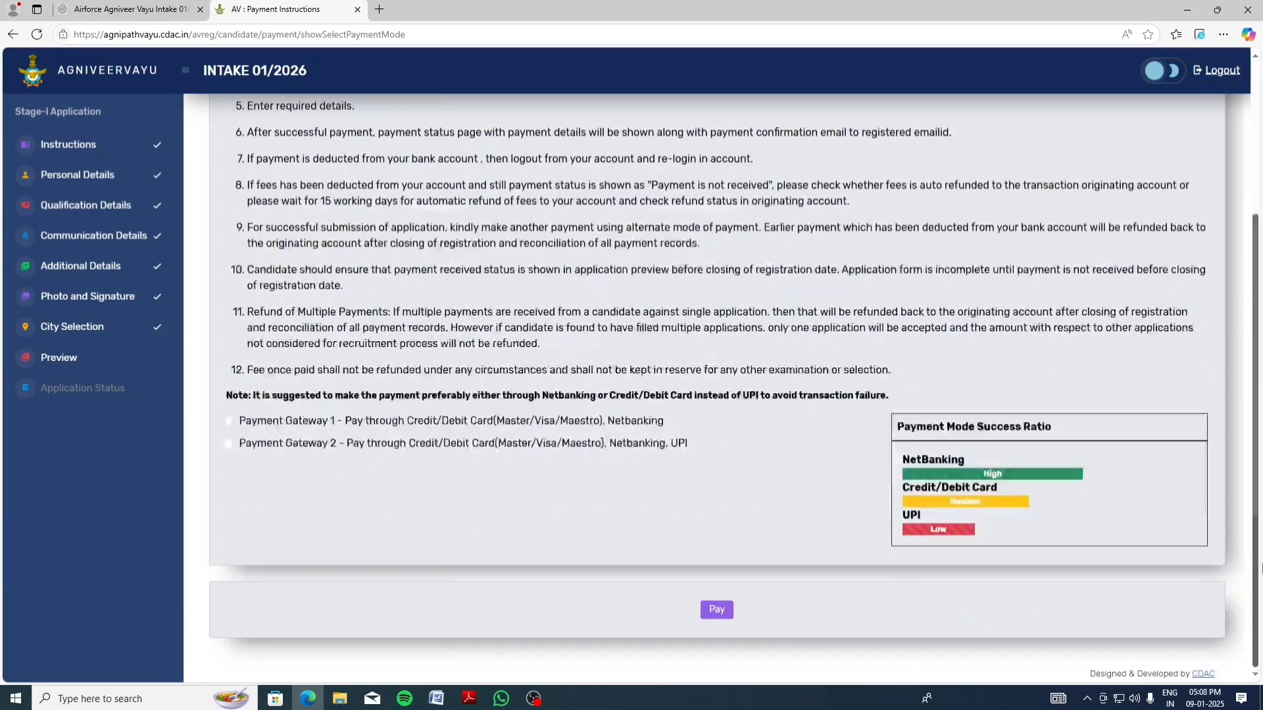
Pay the Rs. 649.00 fee through Payment Gateway 1 with card details, then log out
{"action": "left_click", "coordinate": [229, 421]}
{"action": "left_click", "coordinate": [716, 610]}
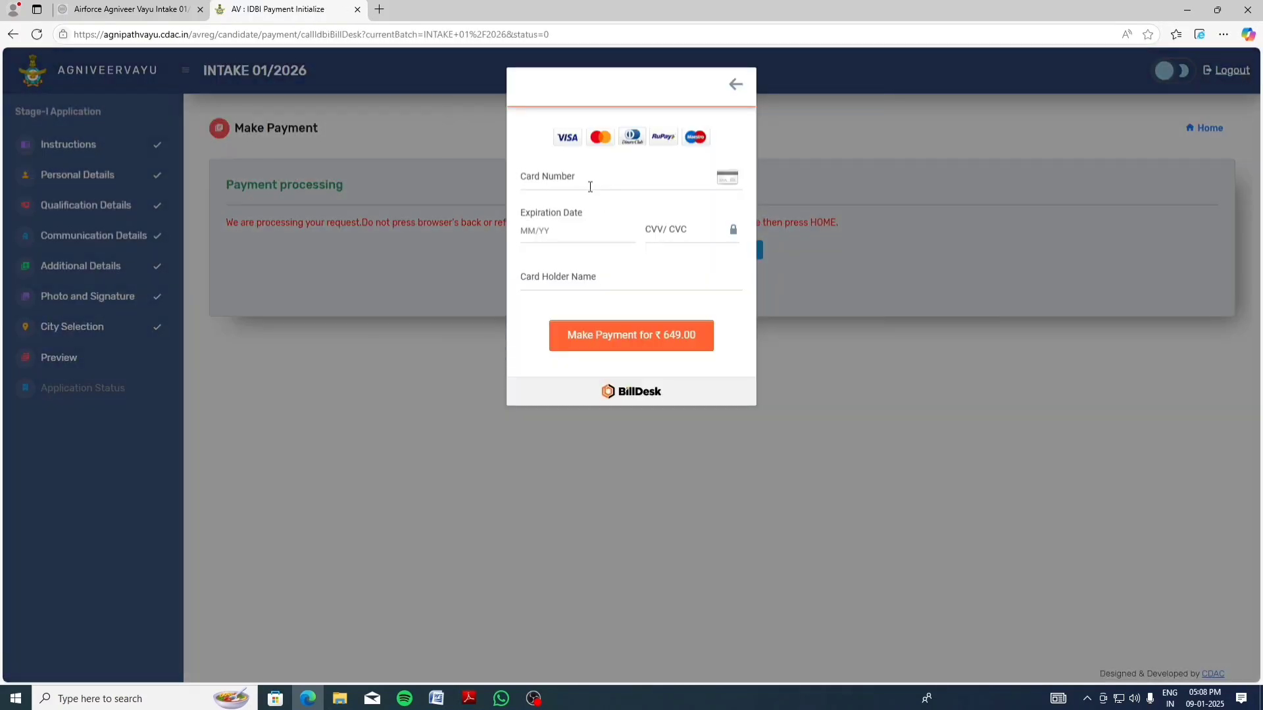
{"action": "left_click", "coordinate": [590, 182]}
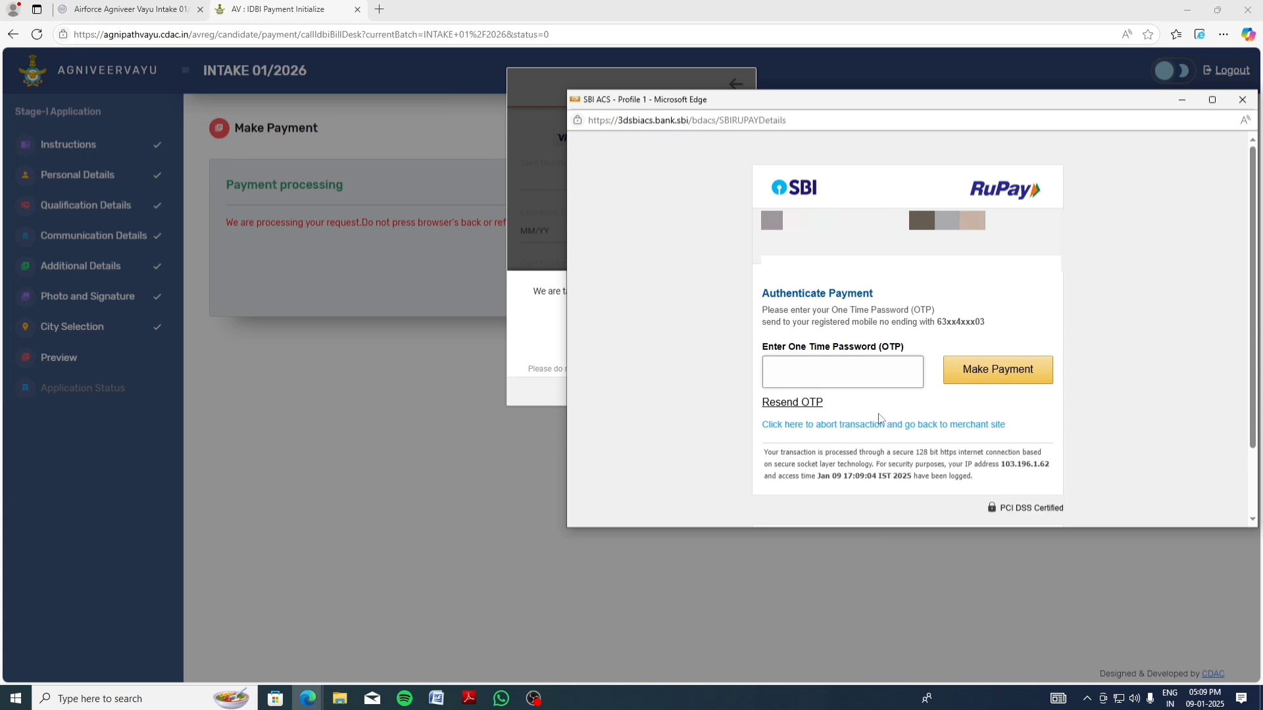
{"action": "type", "text": "******"}
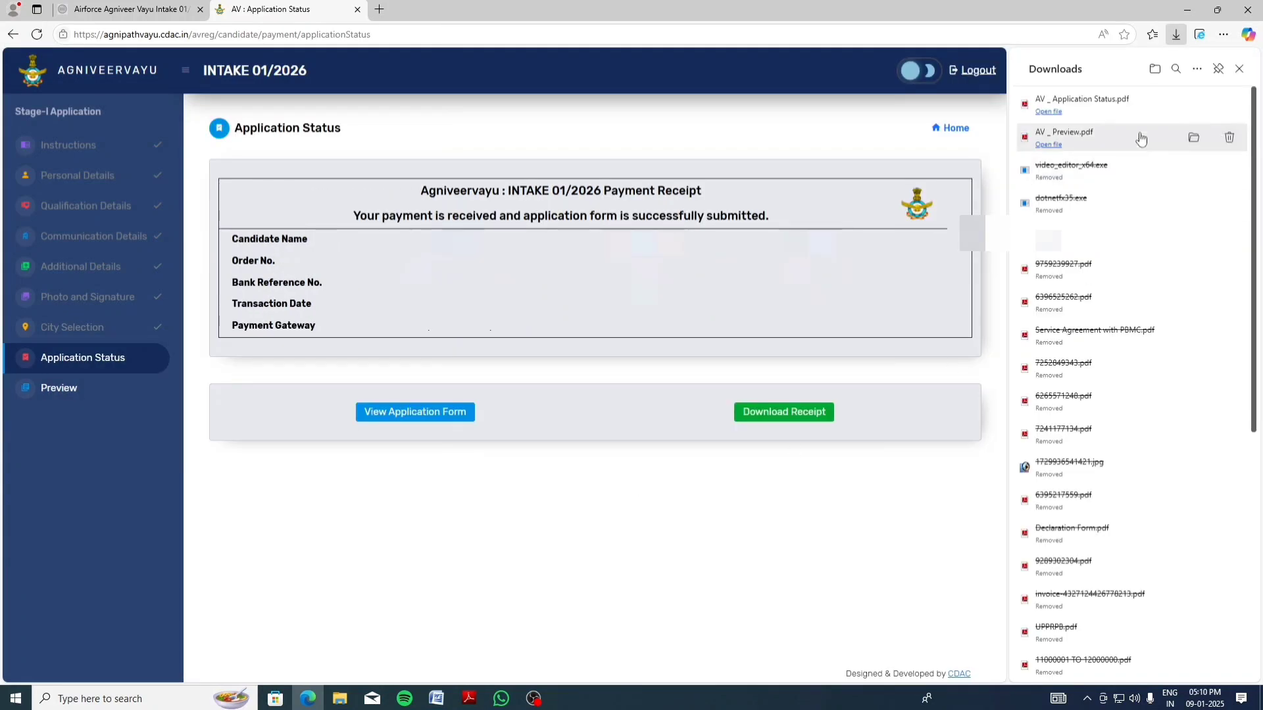
{"action": "left_click", "coordinate": [1239, 68]}
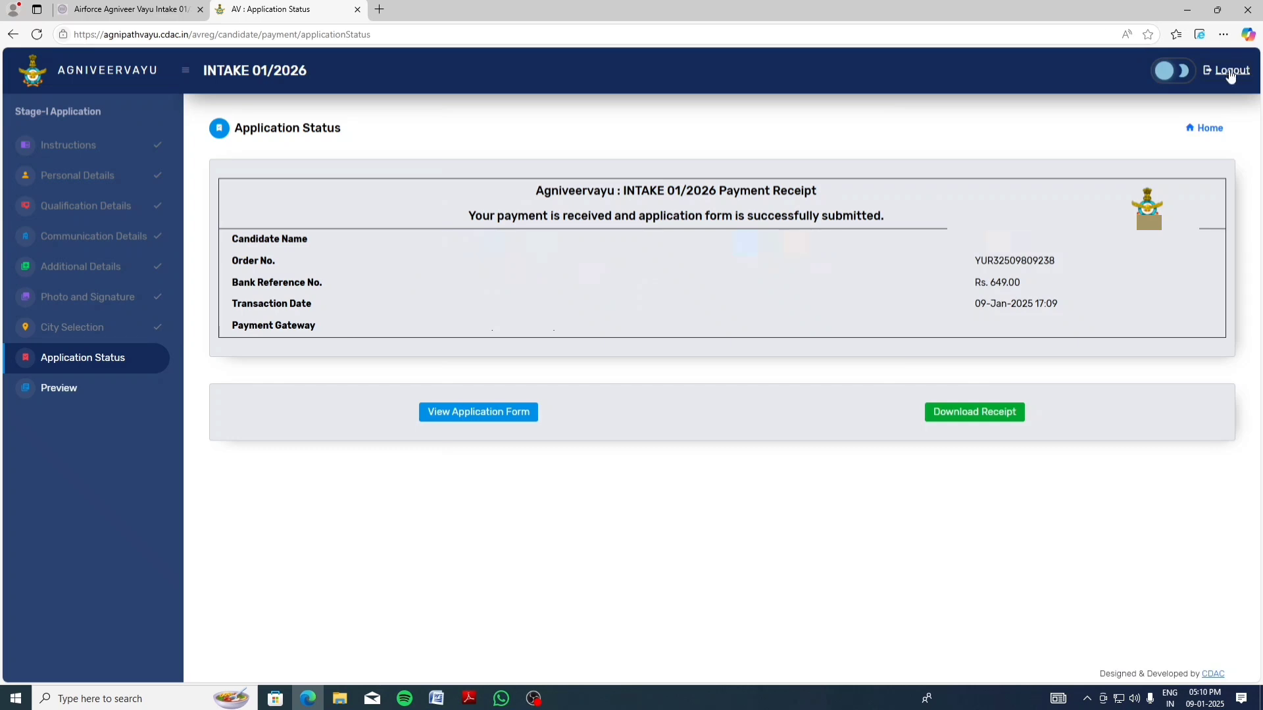
{"action": "left_click", "coordinate": [1219, 71]}
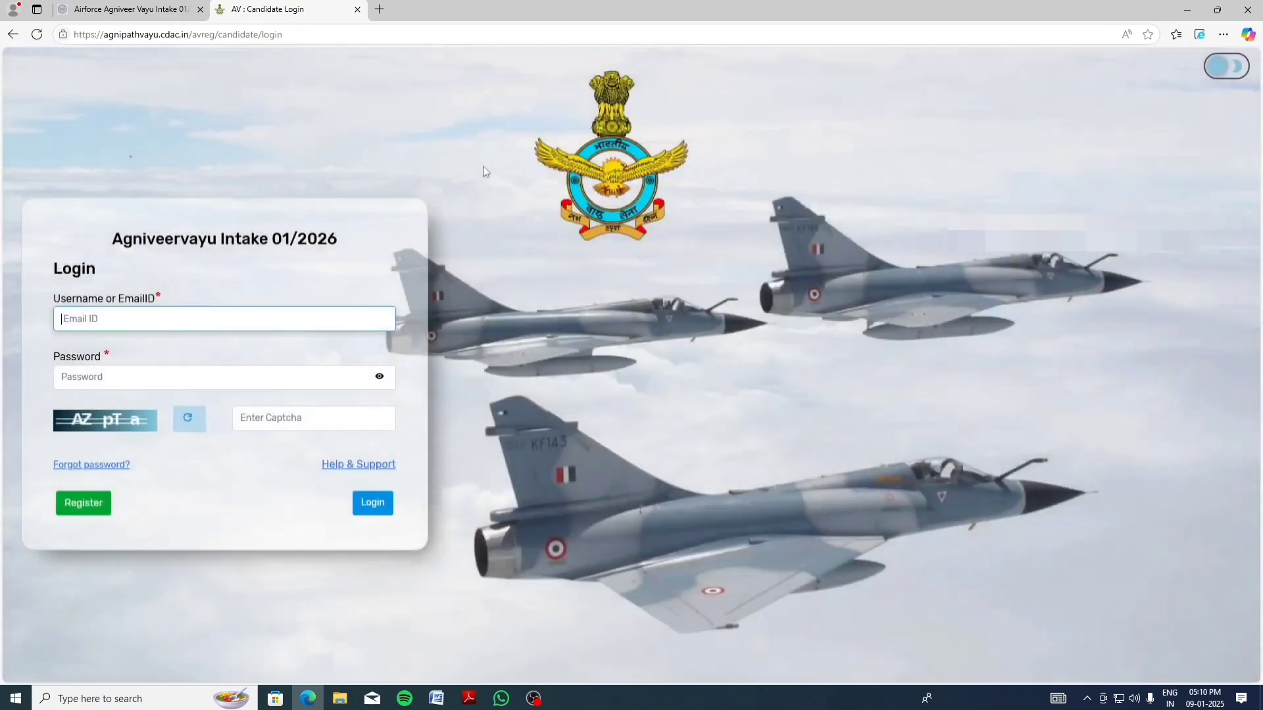